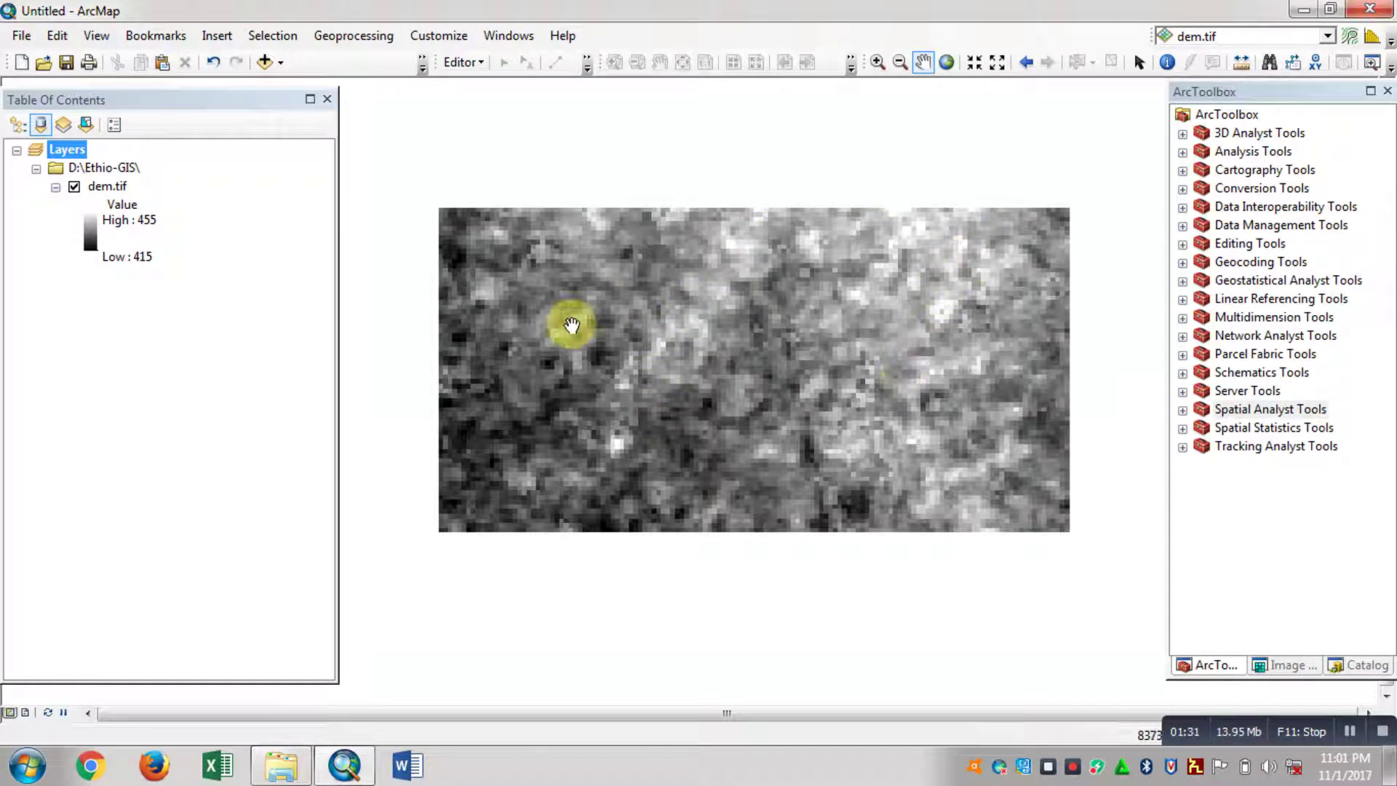
scroll(798, 395, down, 1)
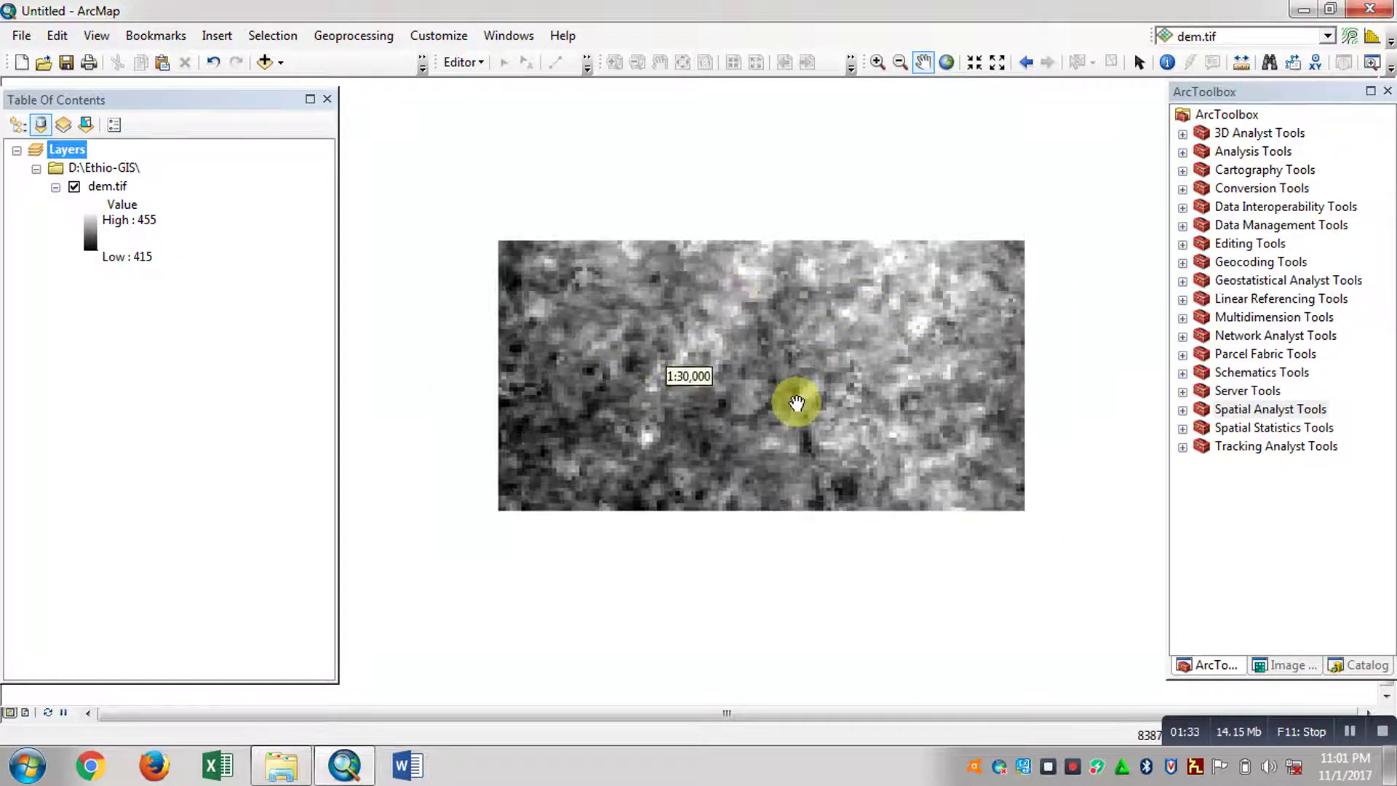
scroll(796, 402, up, 1)
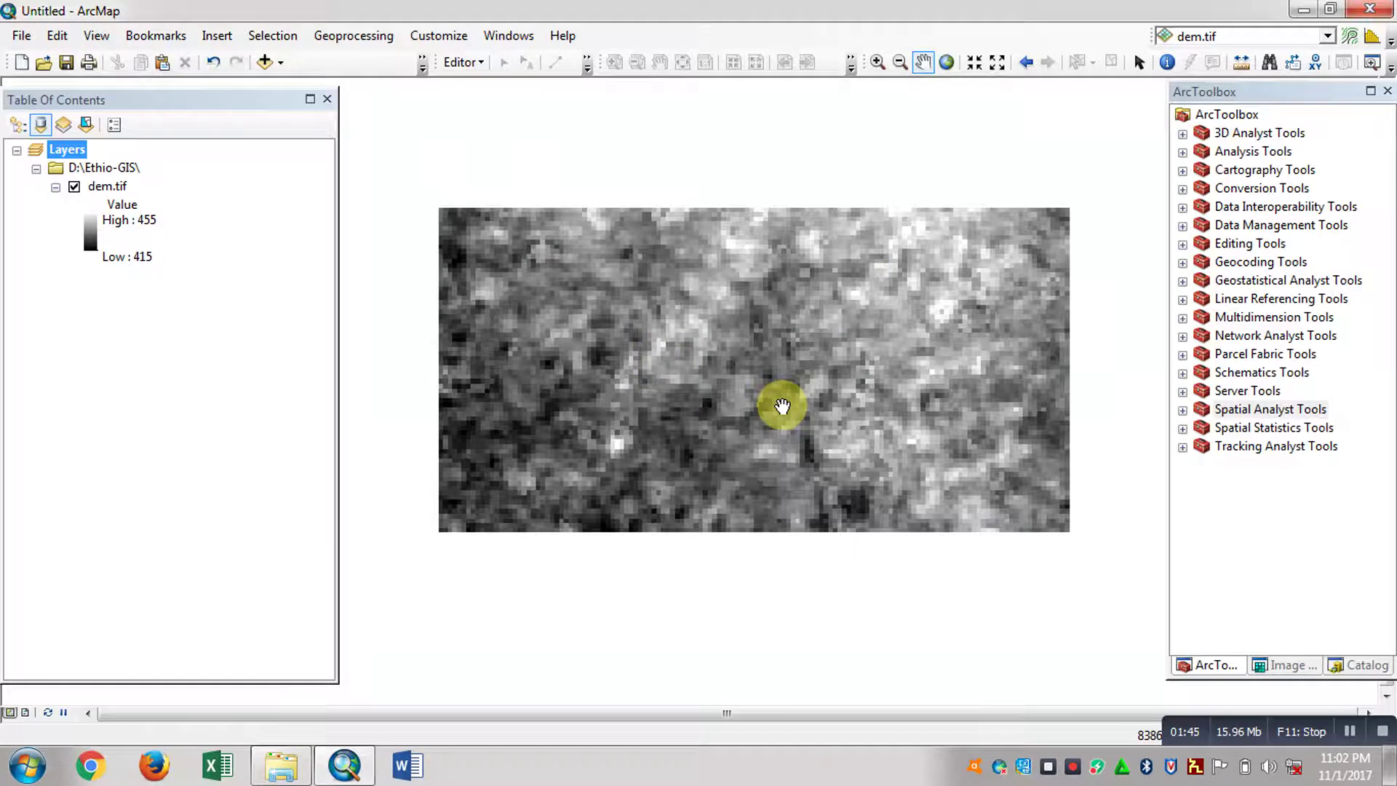
drag(781, 405, 786, 406)
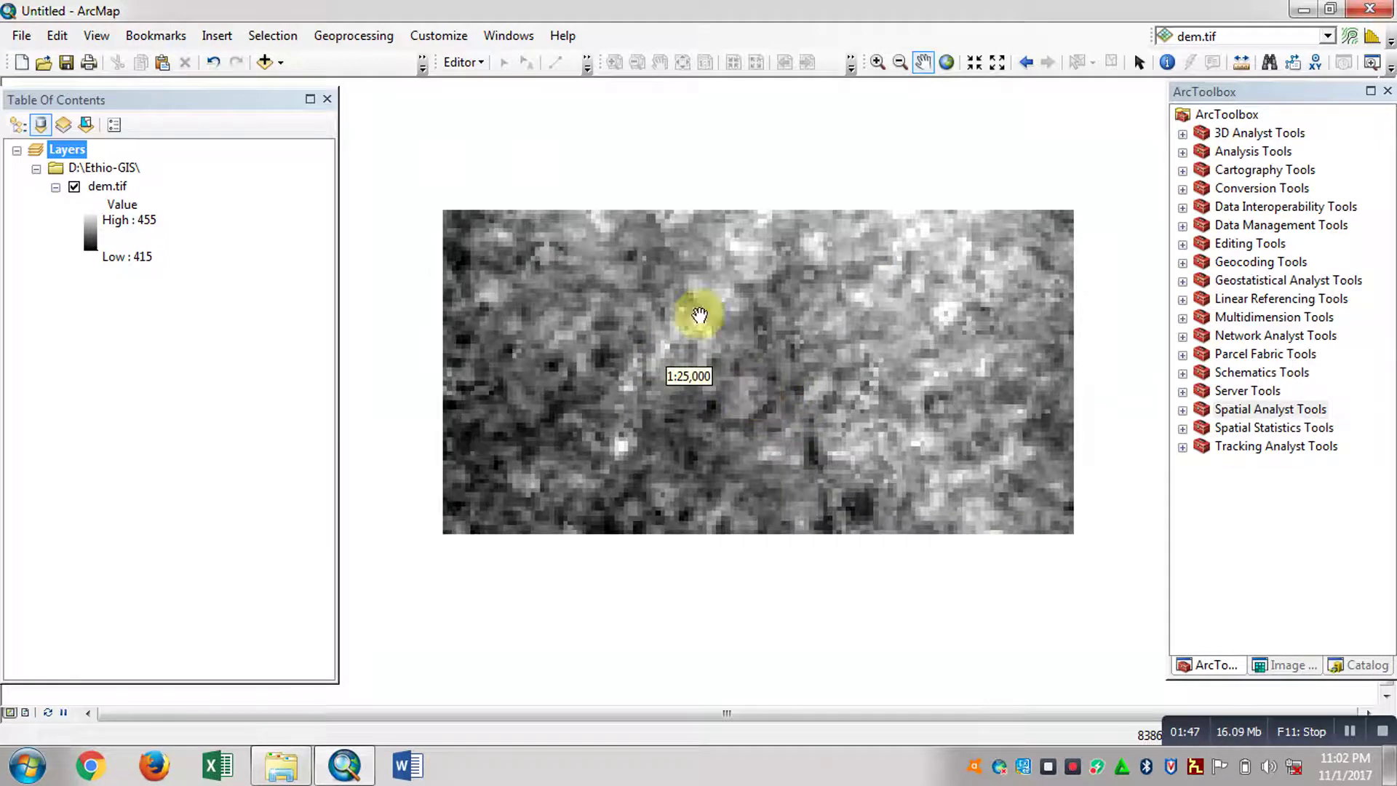
click(356, 36)
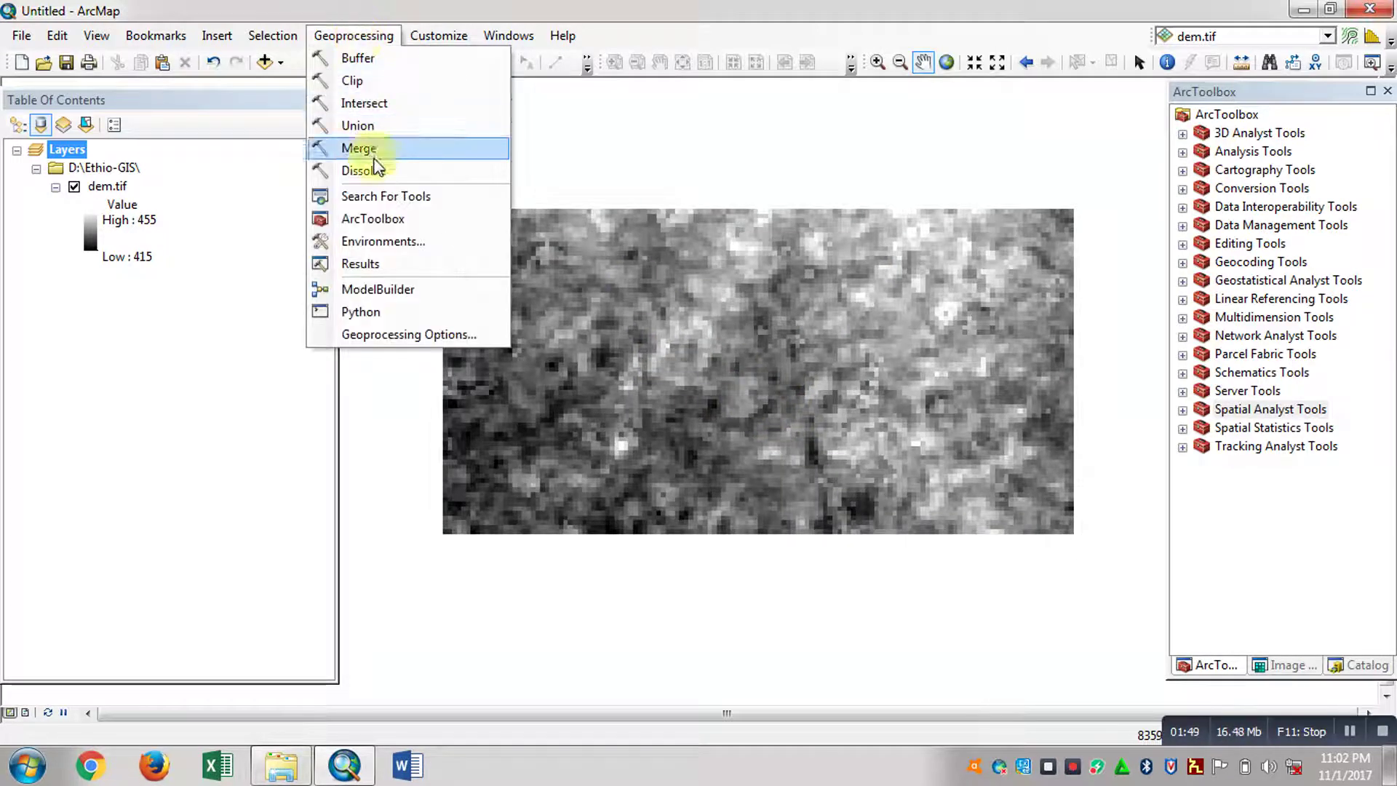
click(374, 219)
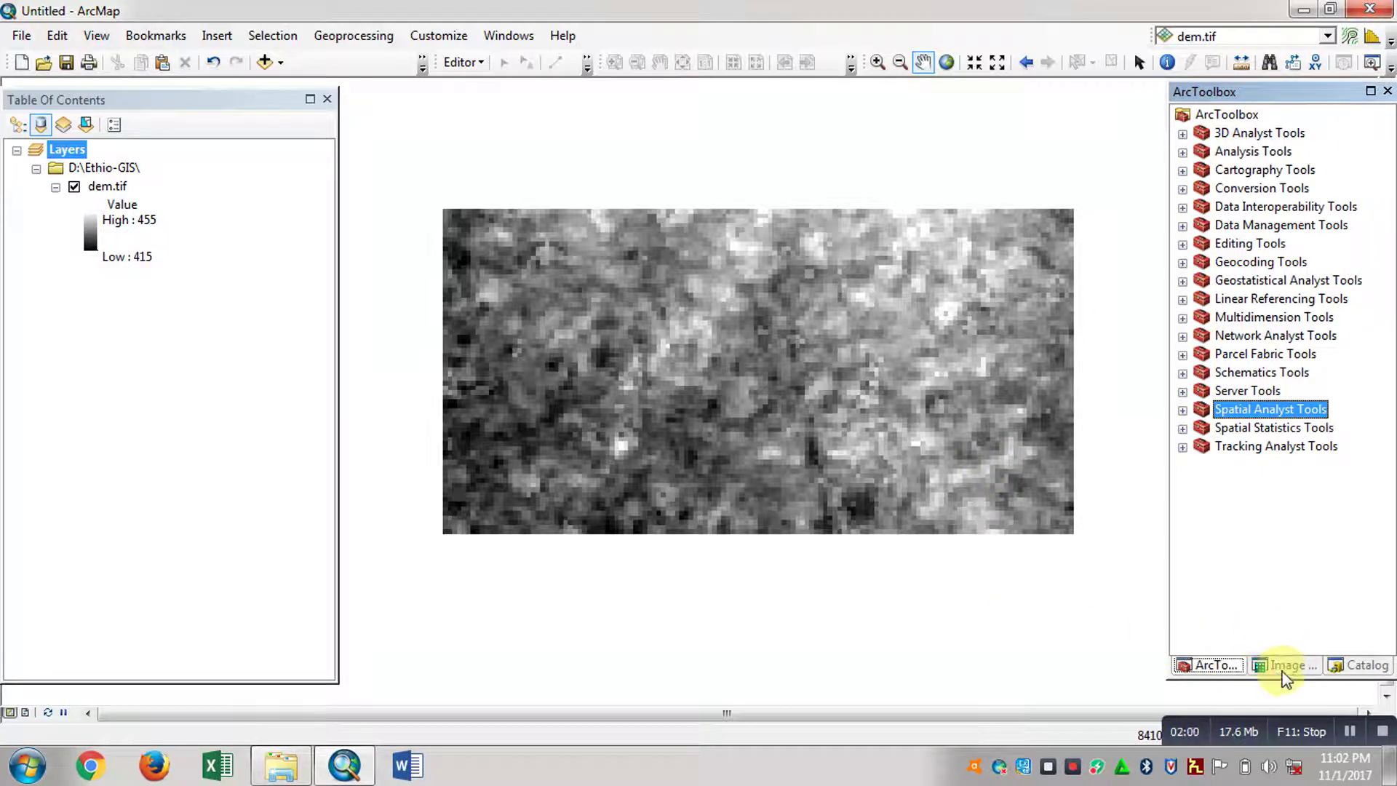
Open the Search window and dock it together with ArcToolbox and the Catalog.
click(508, 35)
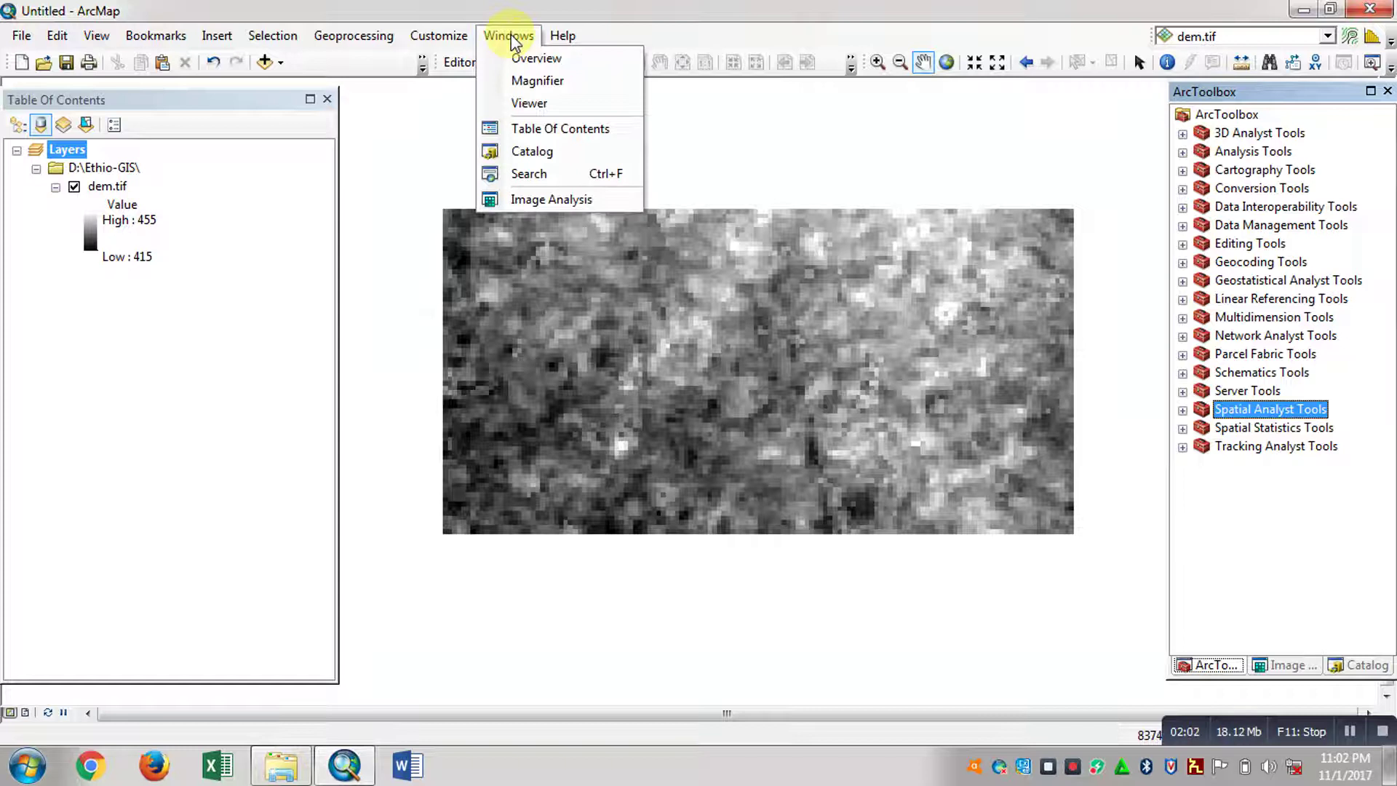
click(530, 174)
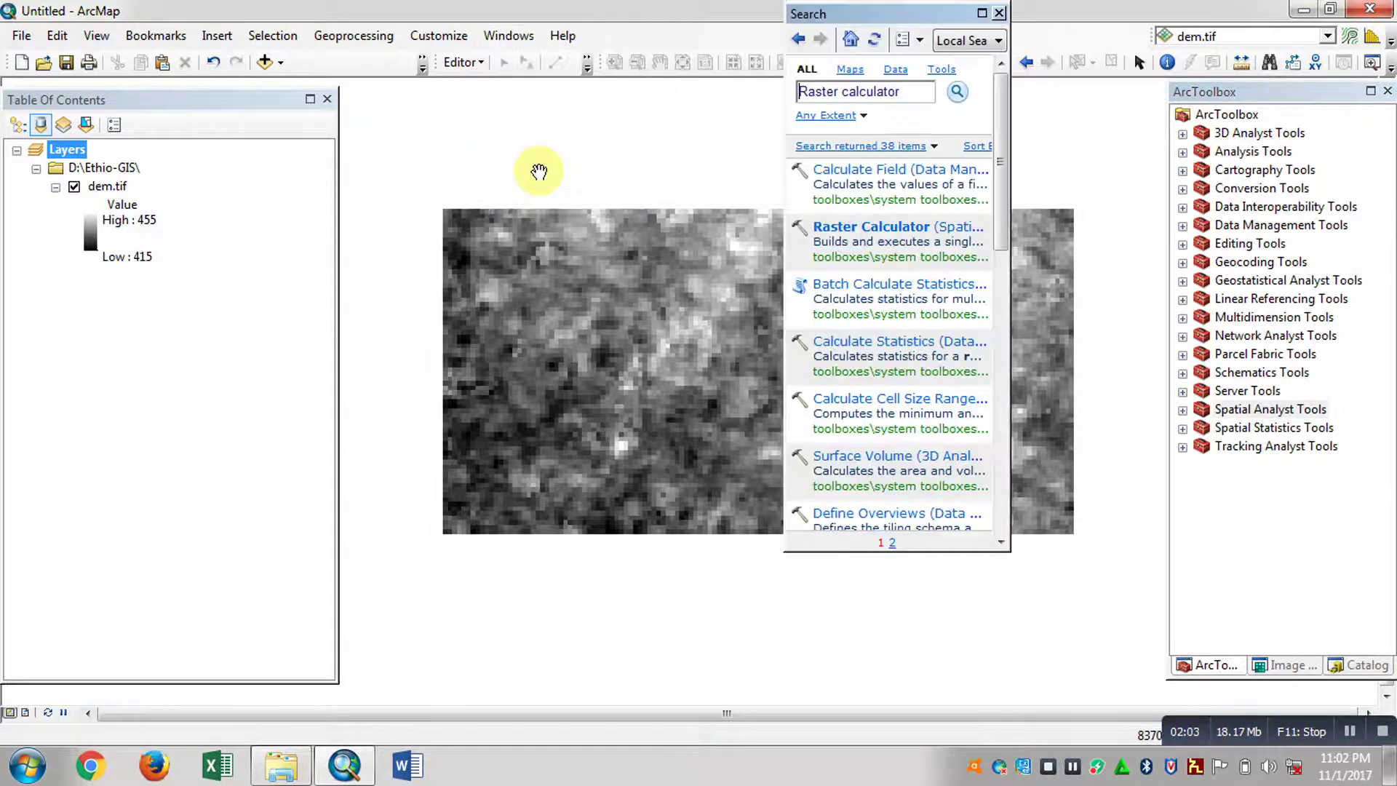
drag(902, 18, 1302, 124)
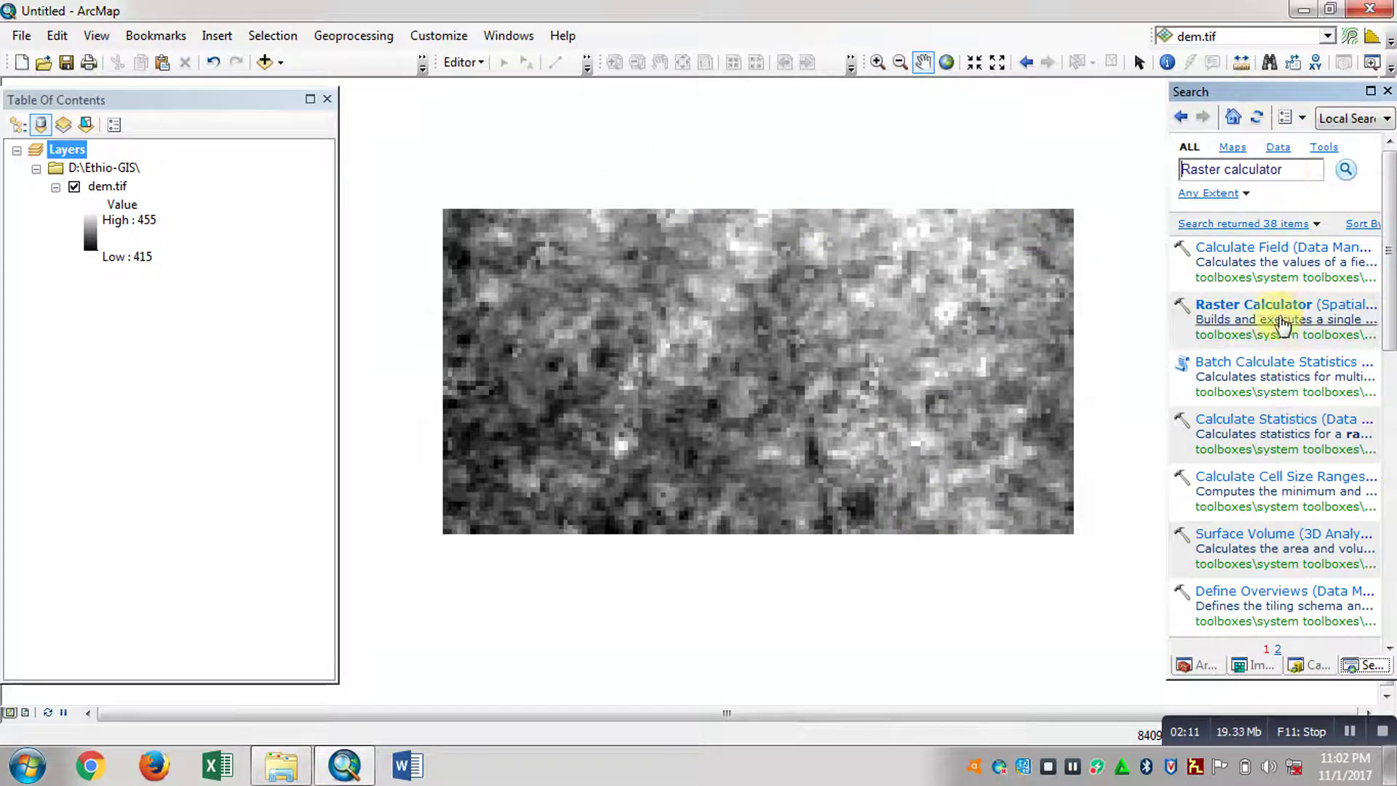
click(1204, 664)
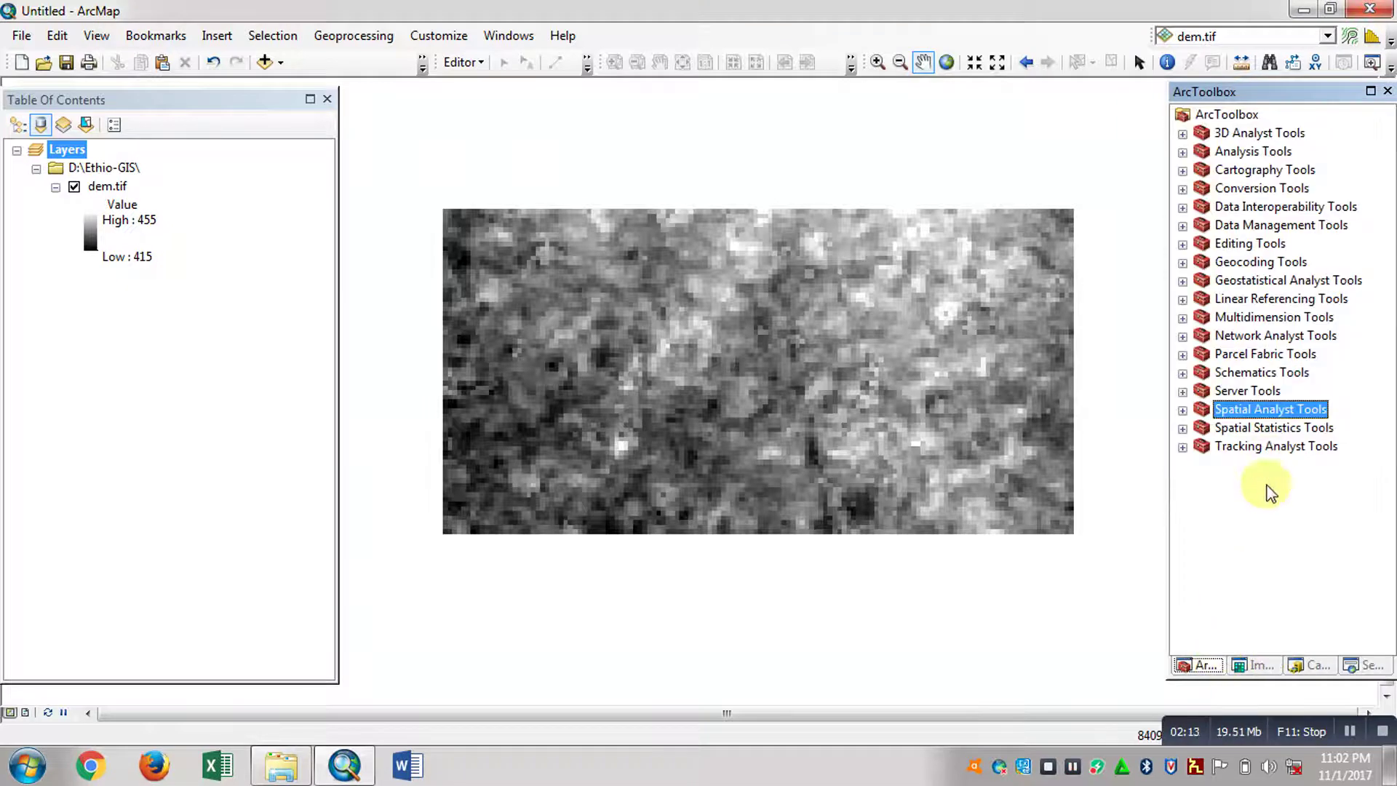
click(1325, 667)
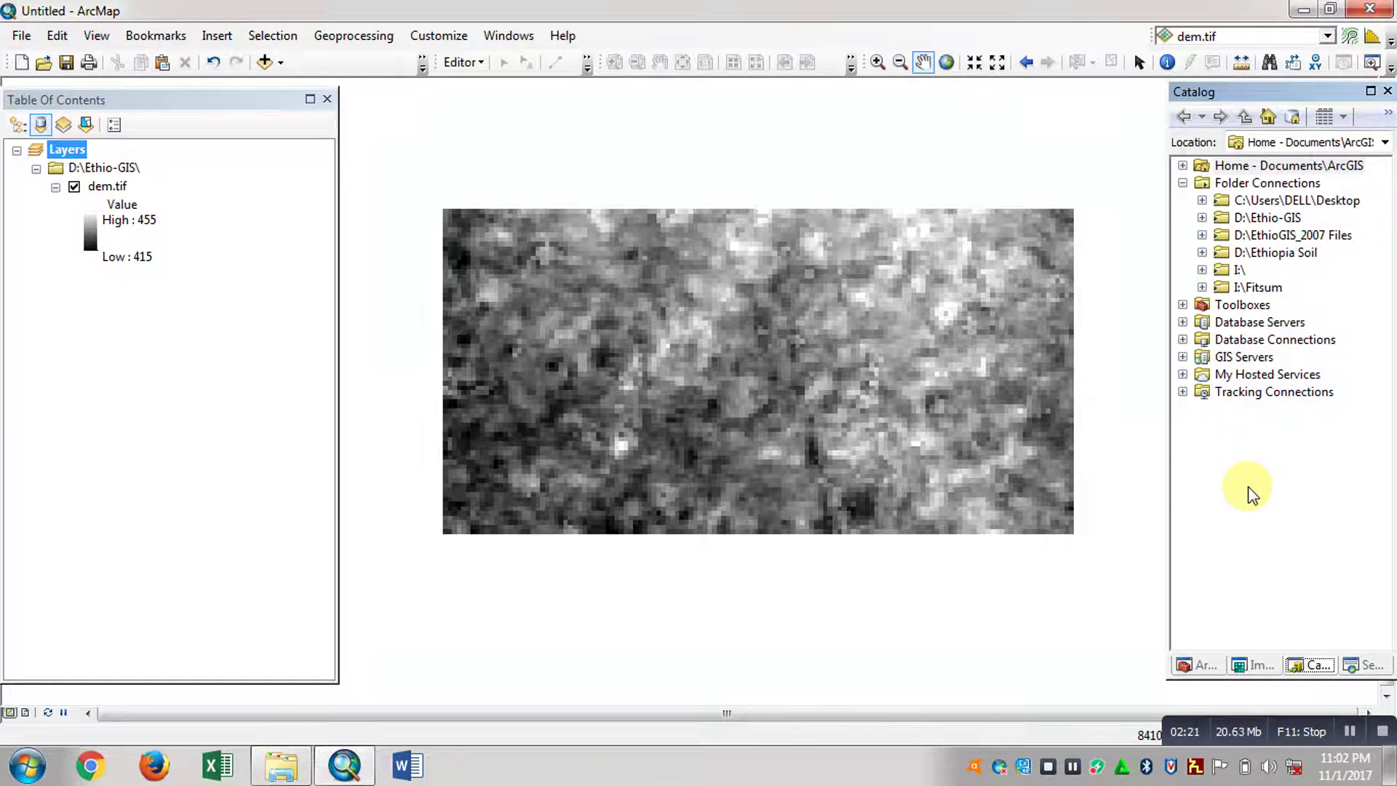
click(1379, 668)
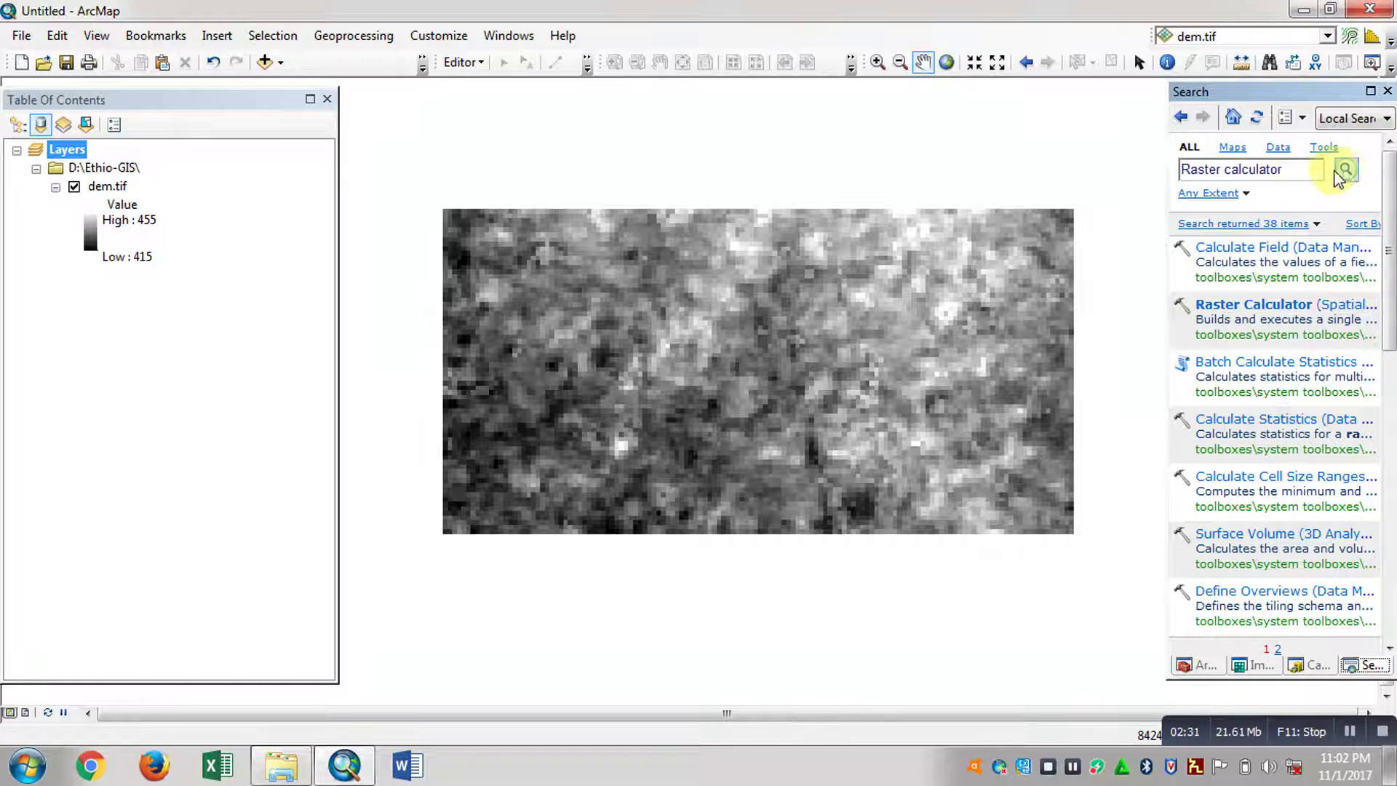
Search for "Raster calculator" and open the Spatial Analyst Raster Calculator tool.
drag(1291, 170, 1138, 159)
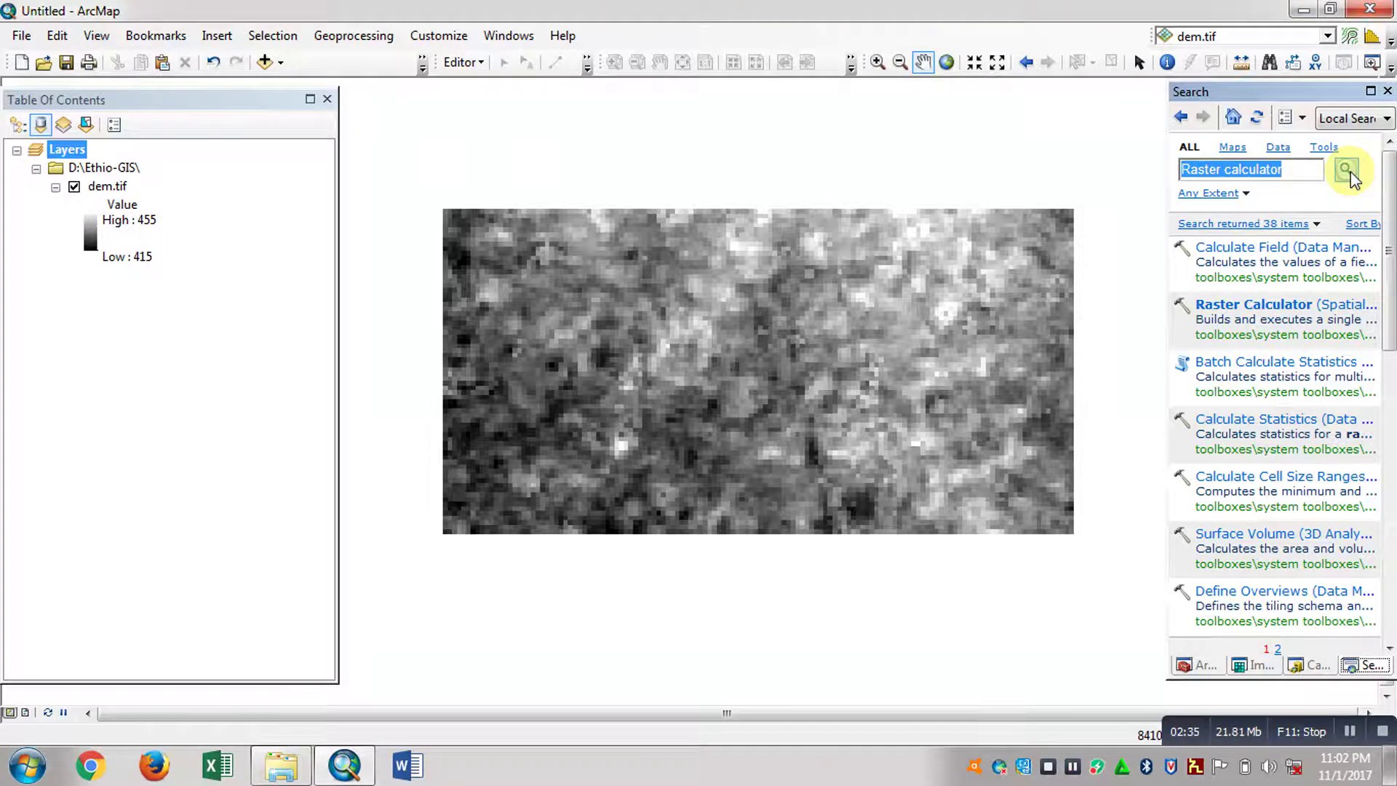
click(1230, 311)
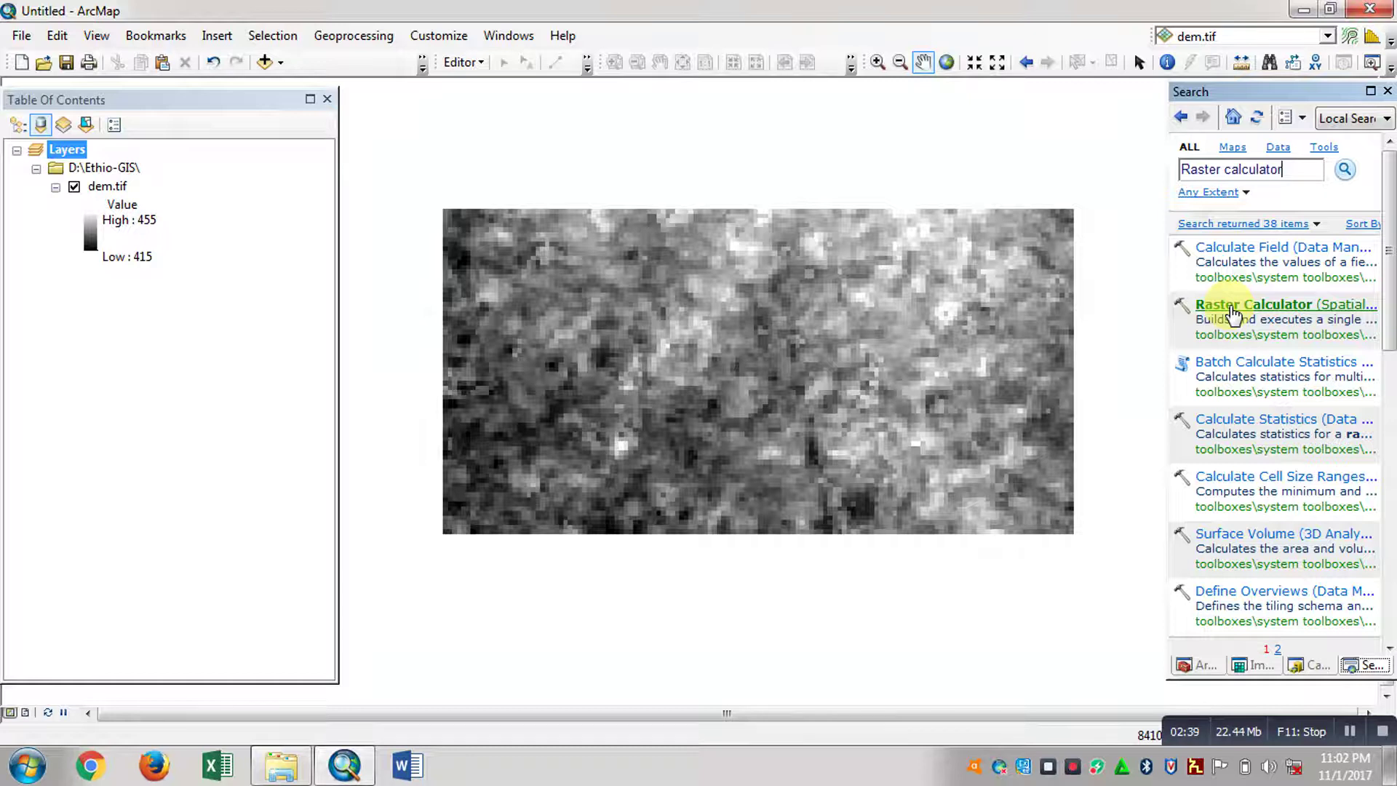
click(1230, 311)
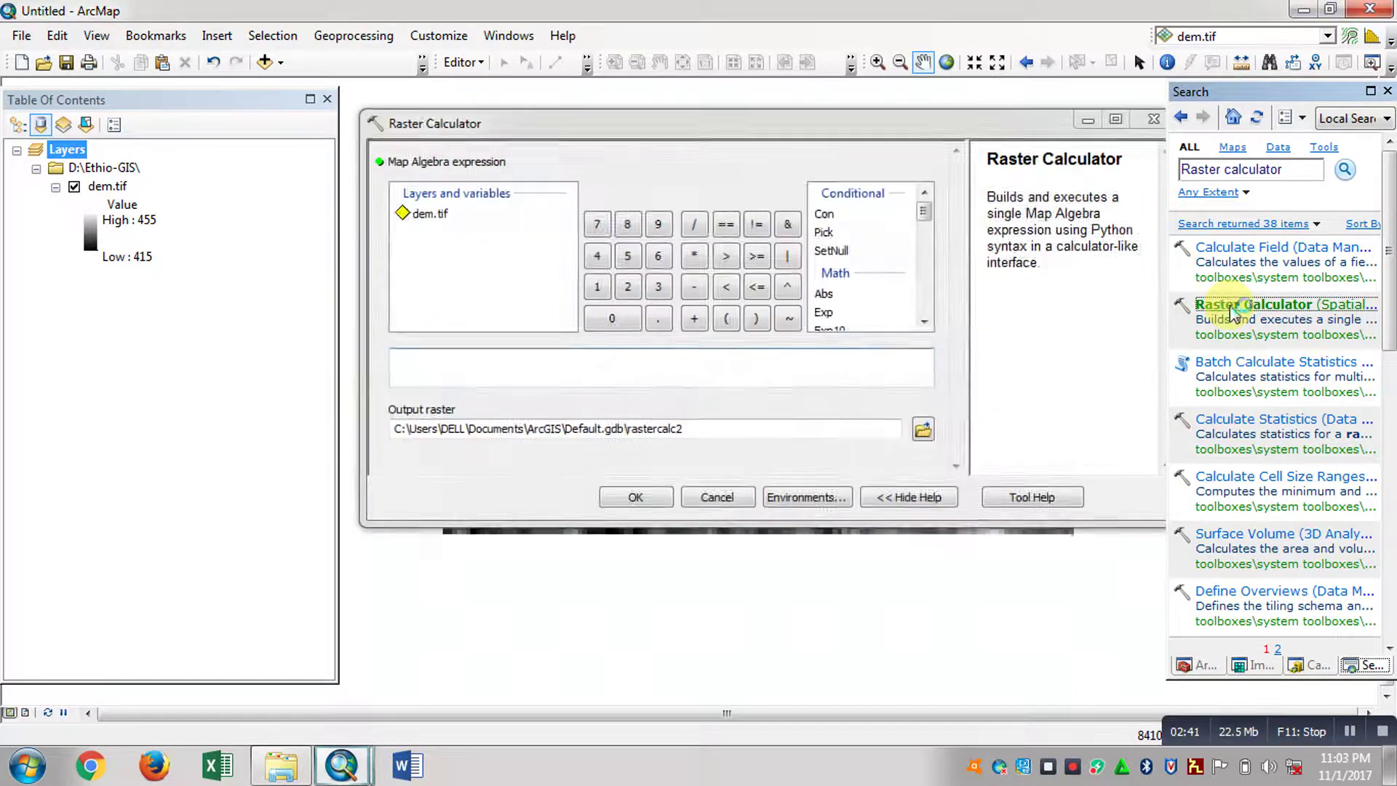
click(1152, 121)
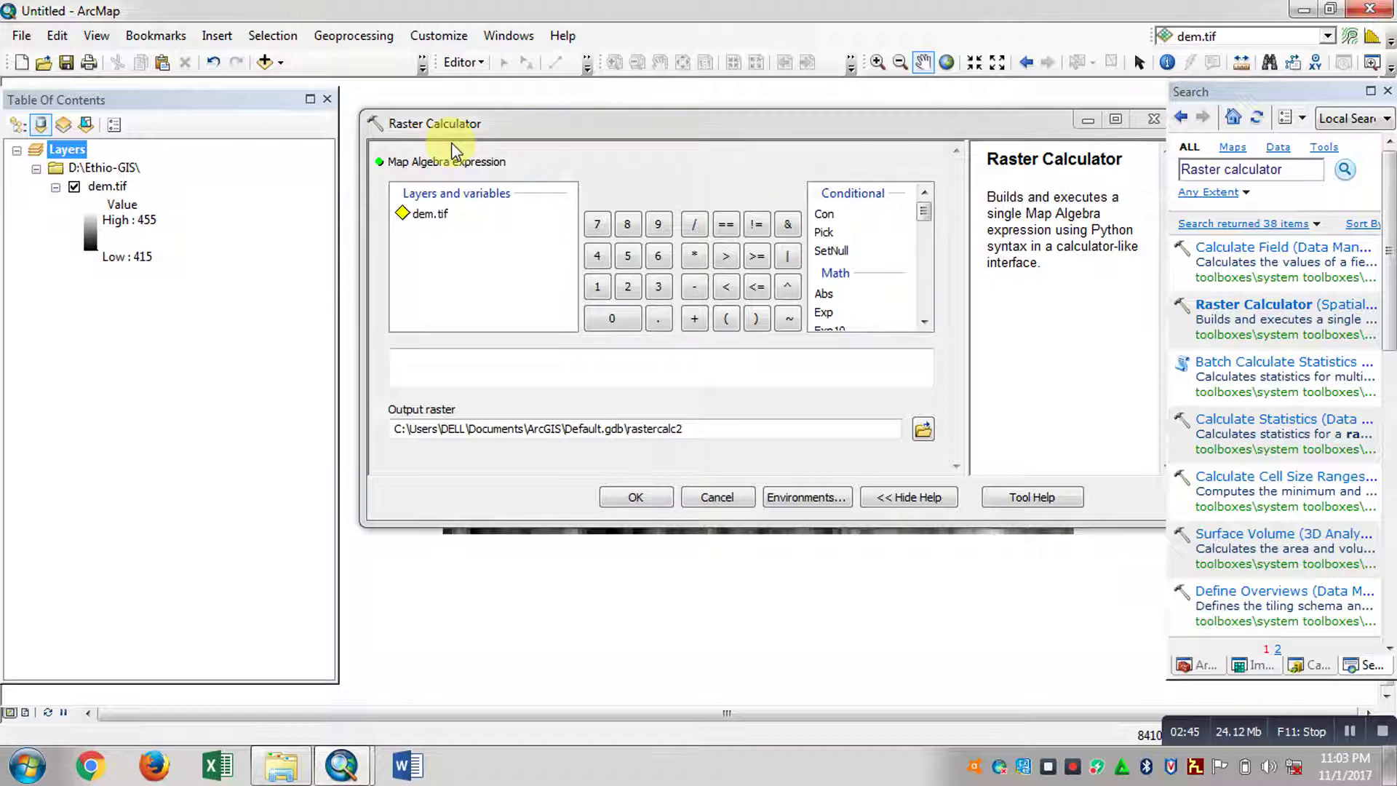
Build the map algebra expression "dem.tif" * 0 + 430 in the Raster Calculator.
double_click(429, 213)
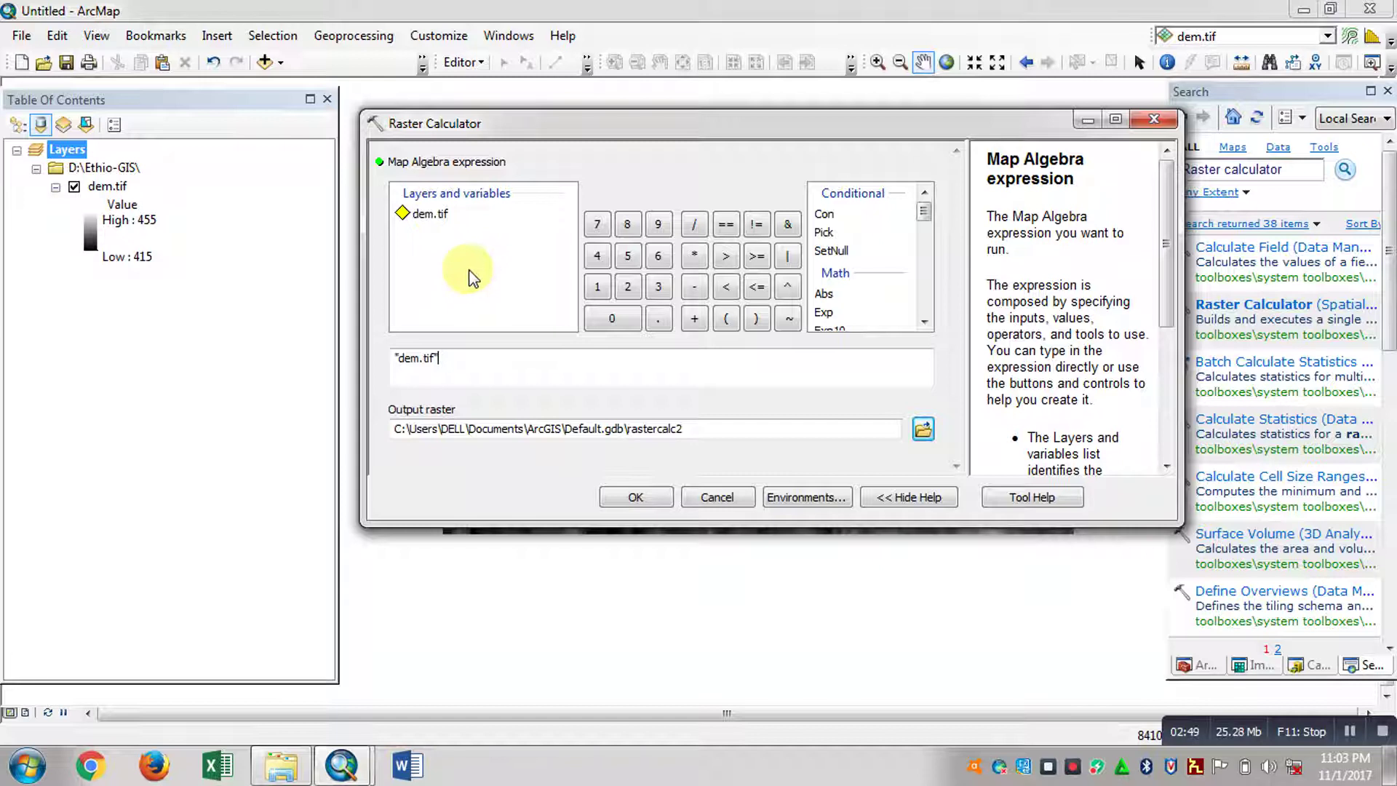
click(696, 256)
click(626, 324)
click(698, 317)
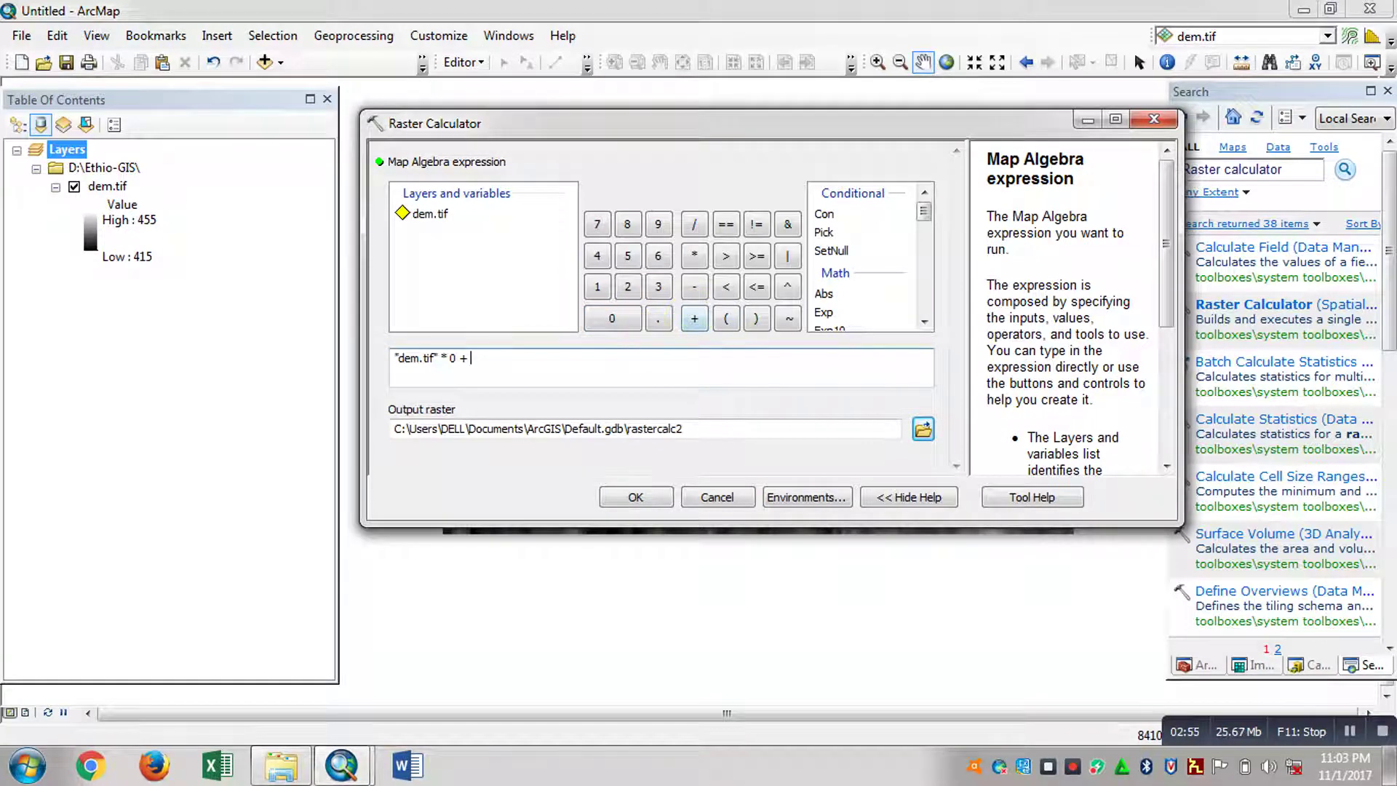
click(596, 256)
click(656, 286)
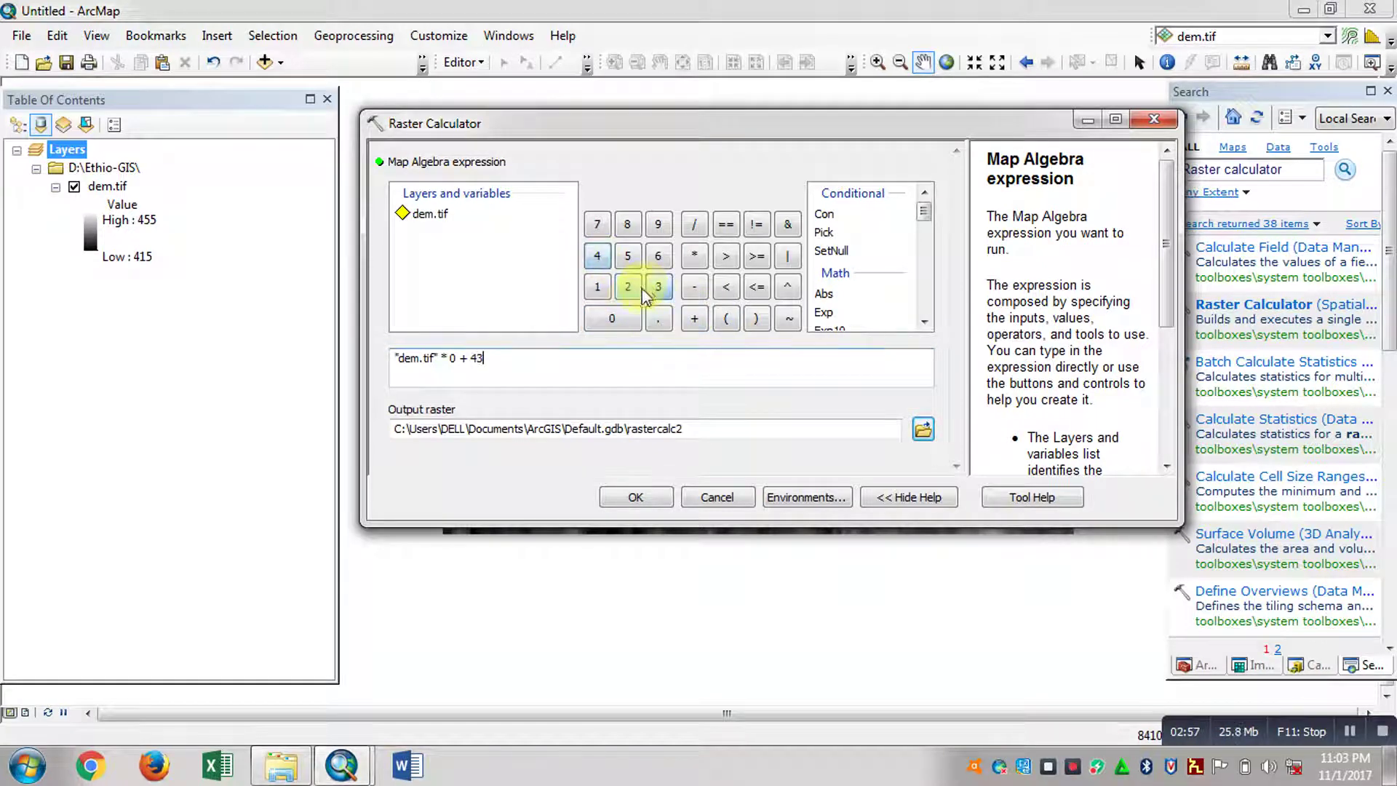
click(617, 317)
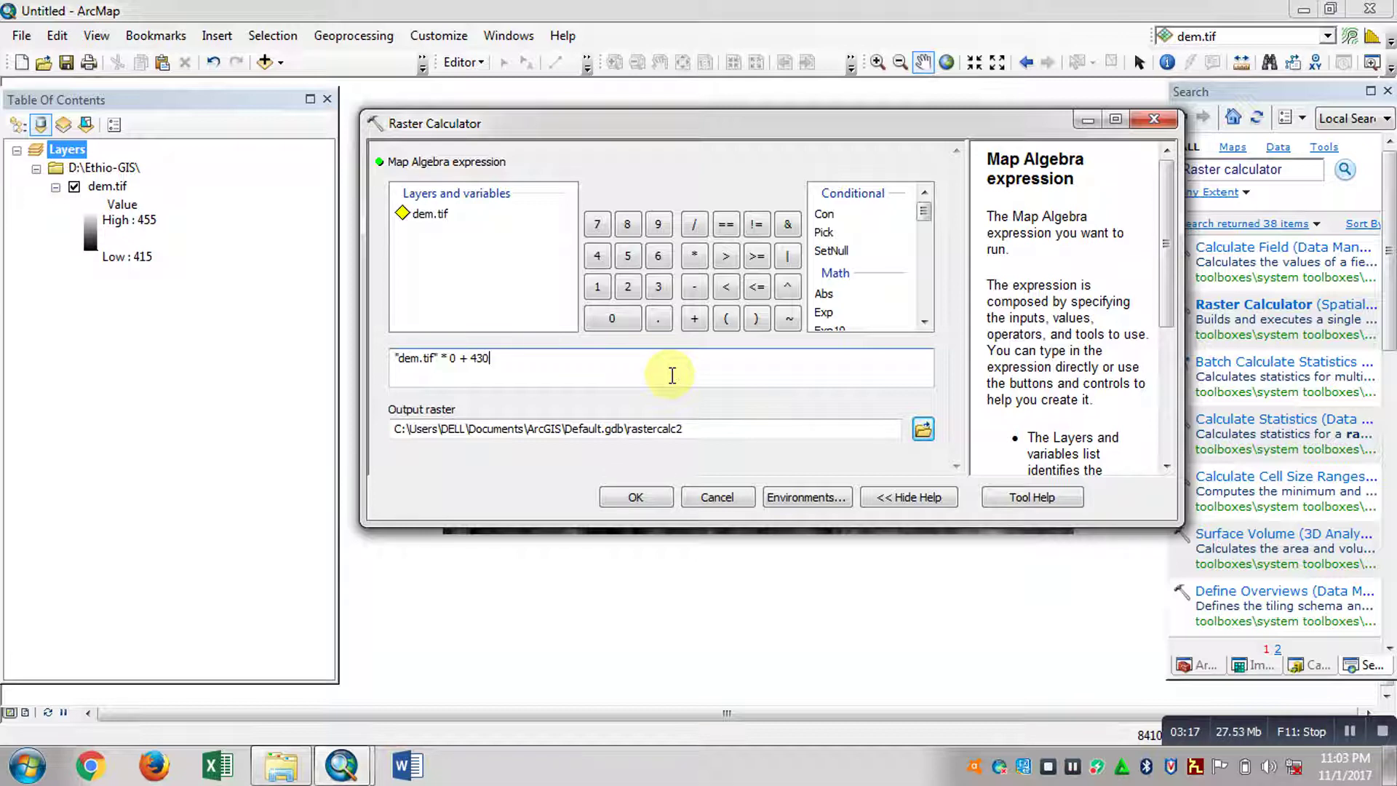
Name the output raster Desired_alt in Default.gdb and run the raster calculation.
drag(698, 433, 633, 435)
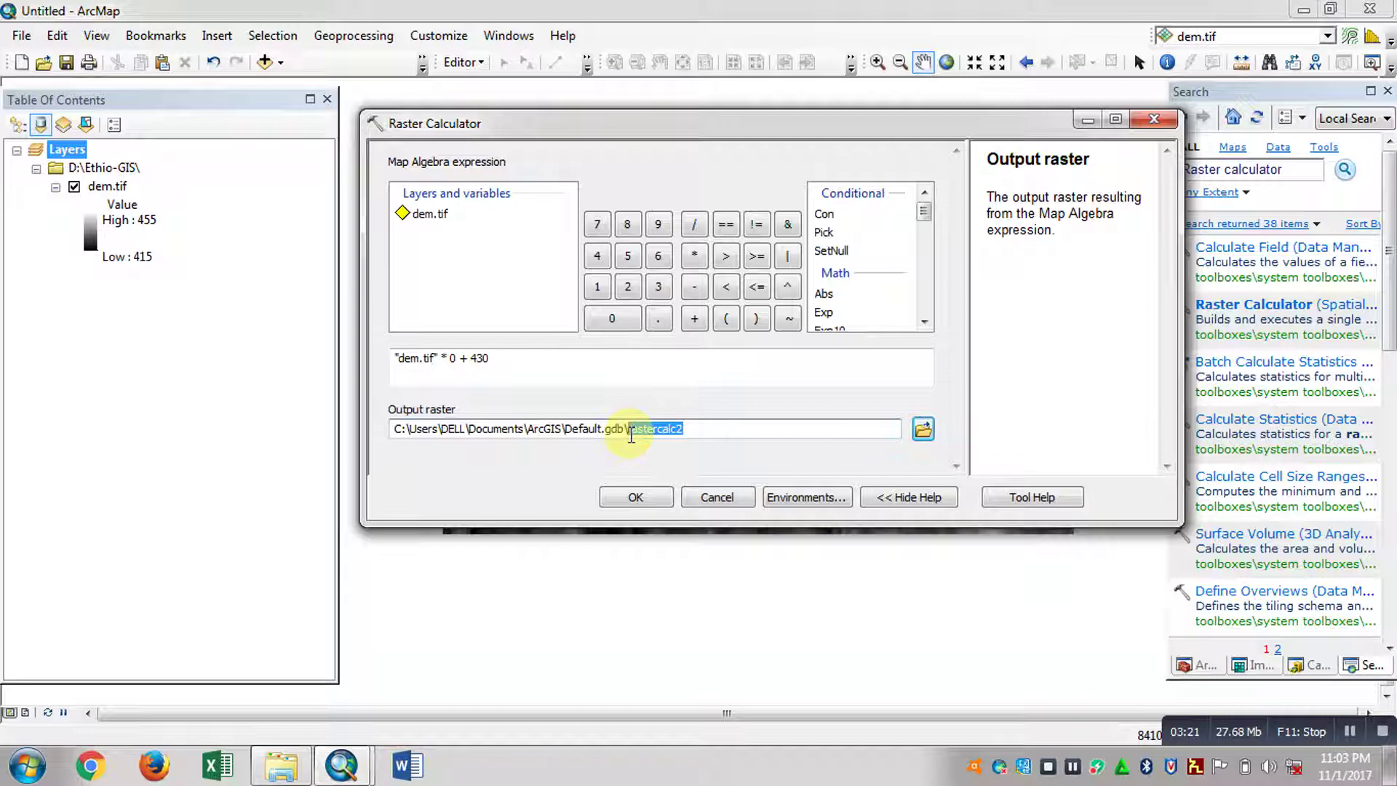
mouse_move(1386, 773)
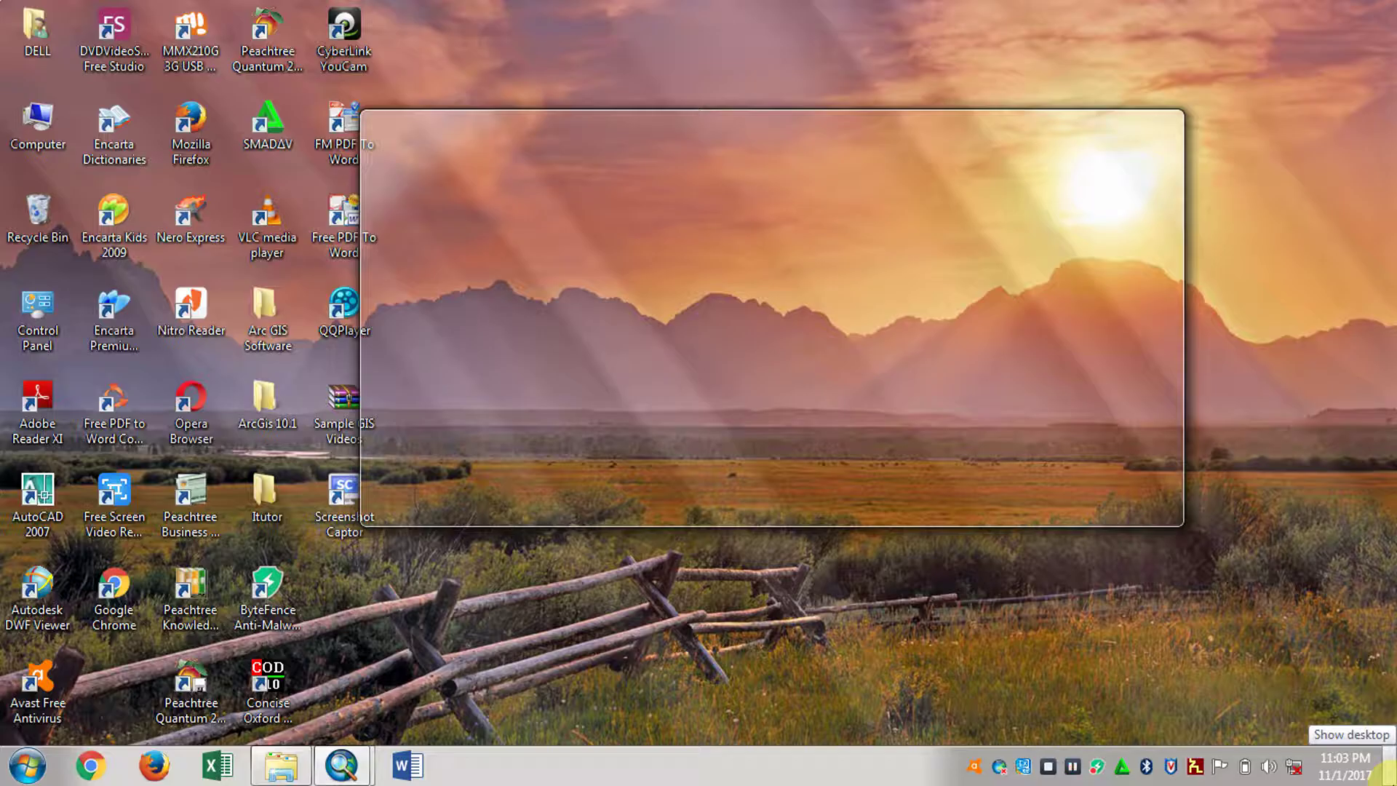
text(De)
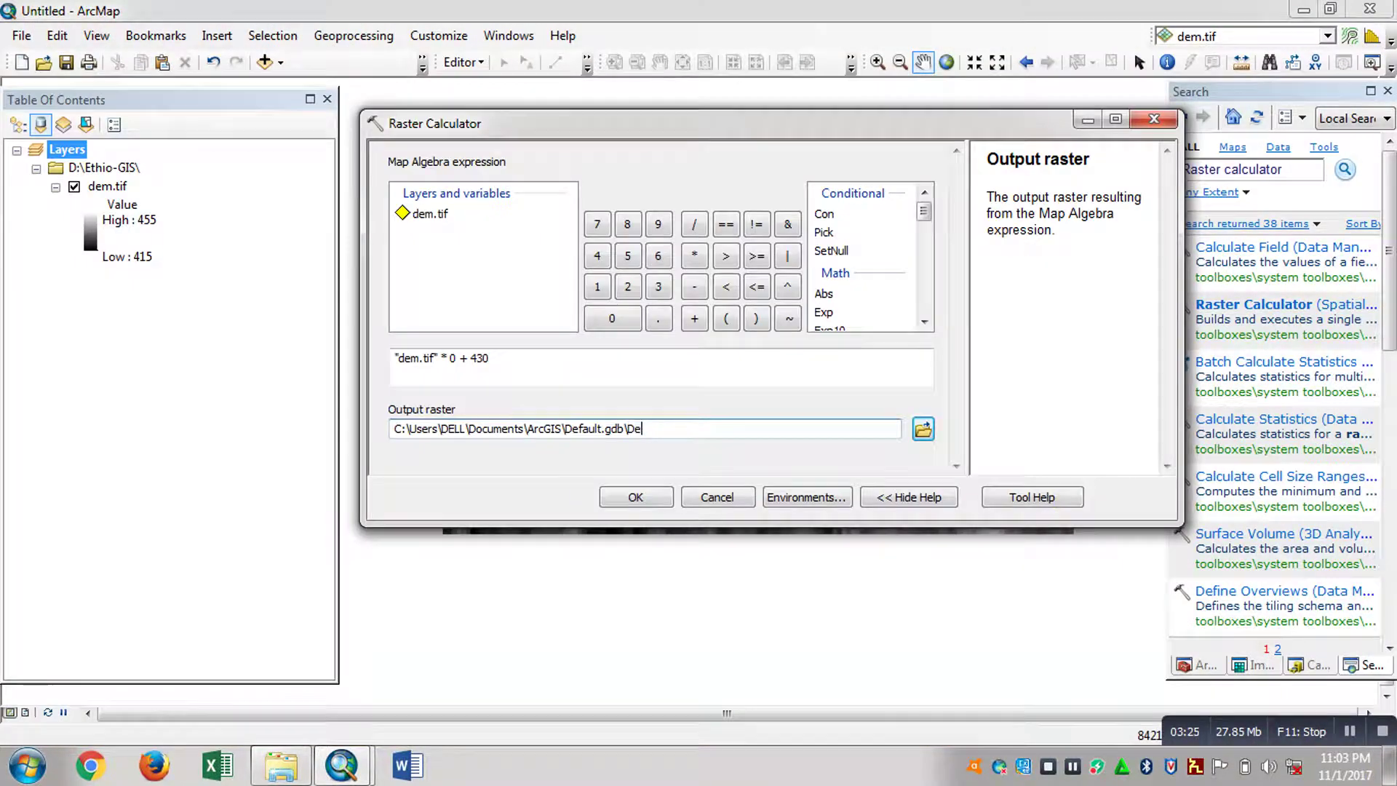
text(sired_alt)
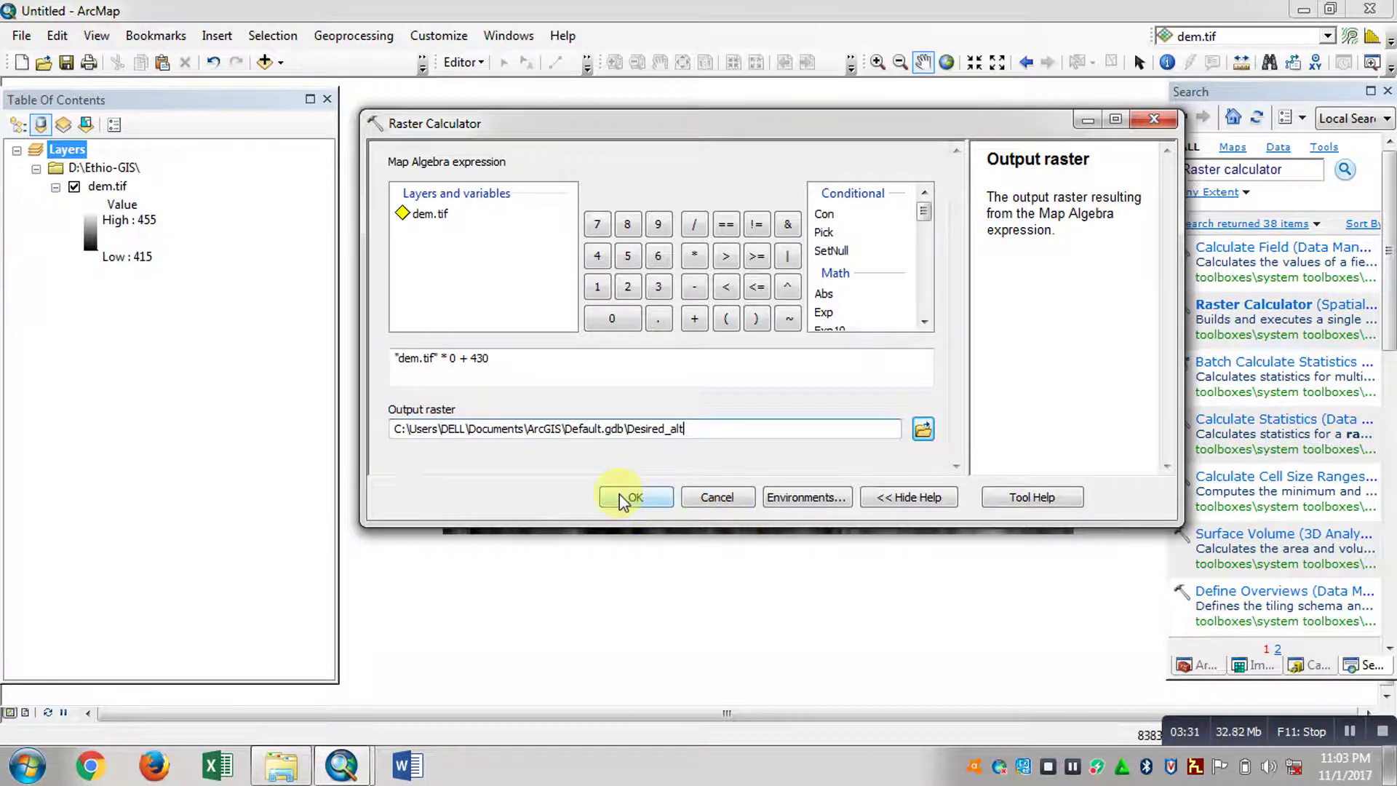
click(618, 495)
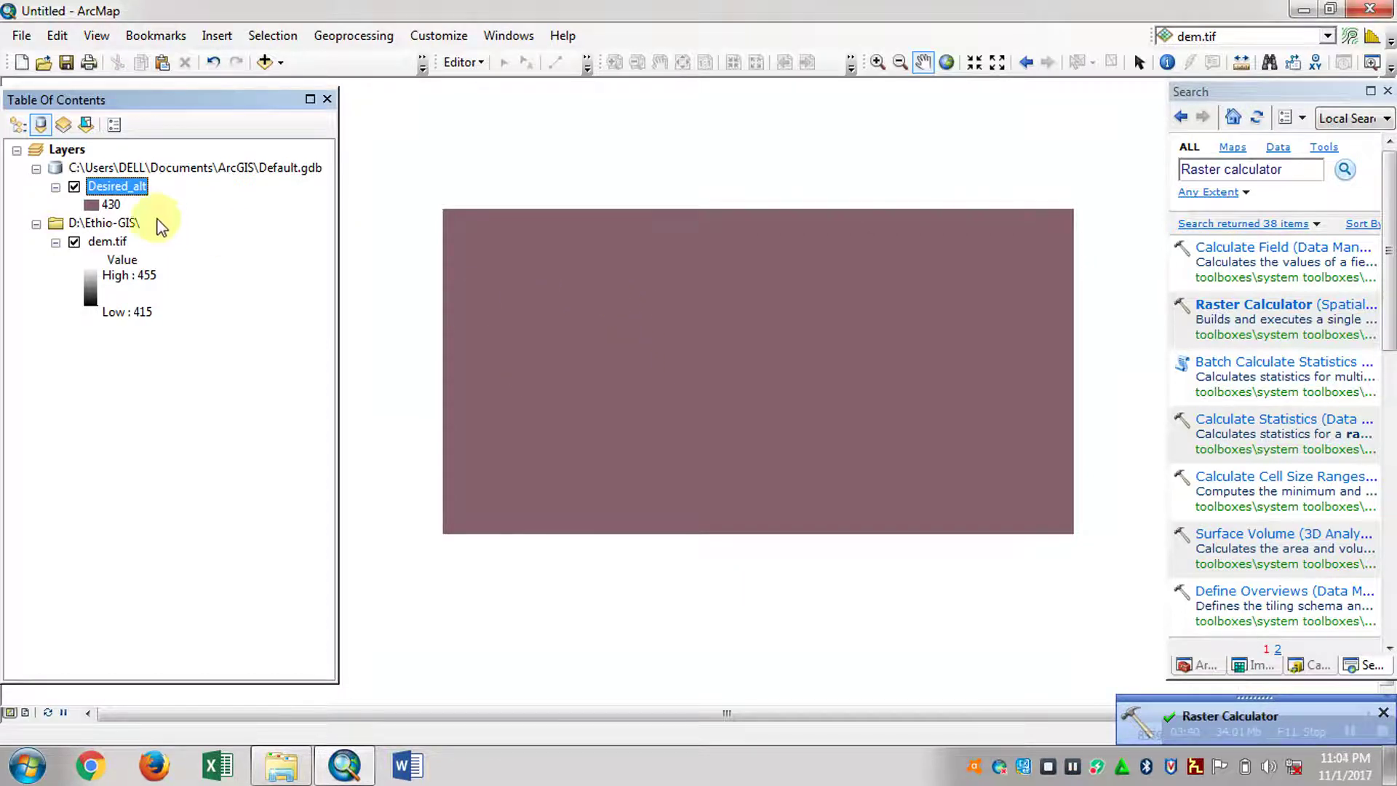
Check the cell value and count in the attribute table of the Desired_alt layer, and close the table.
right_click(116, 187)
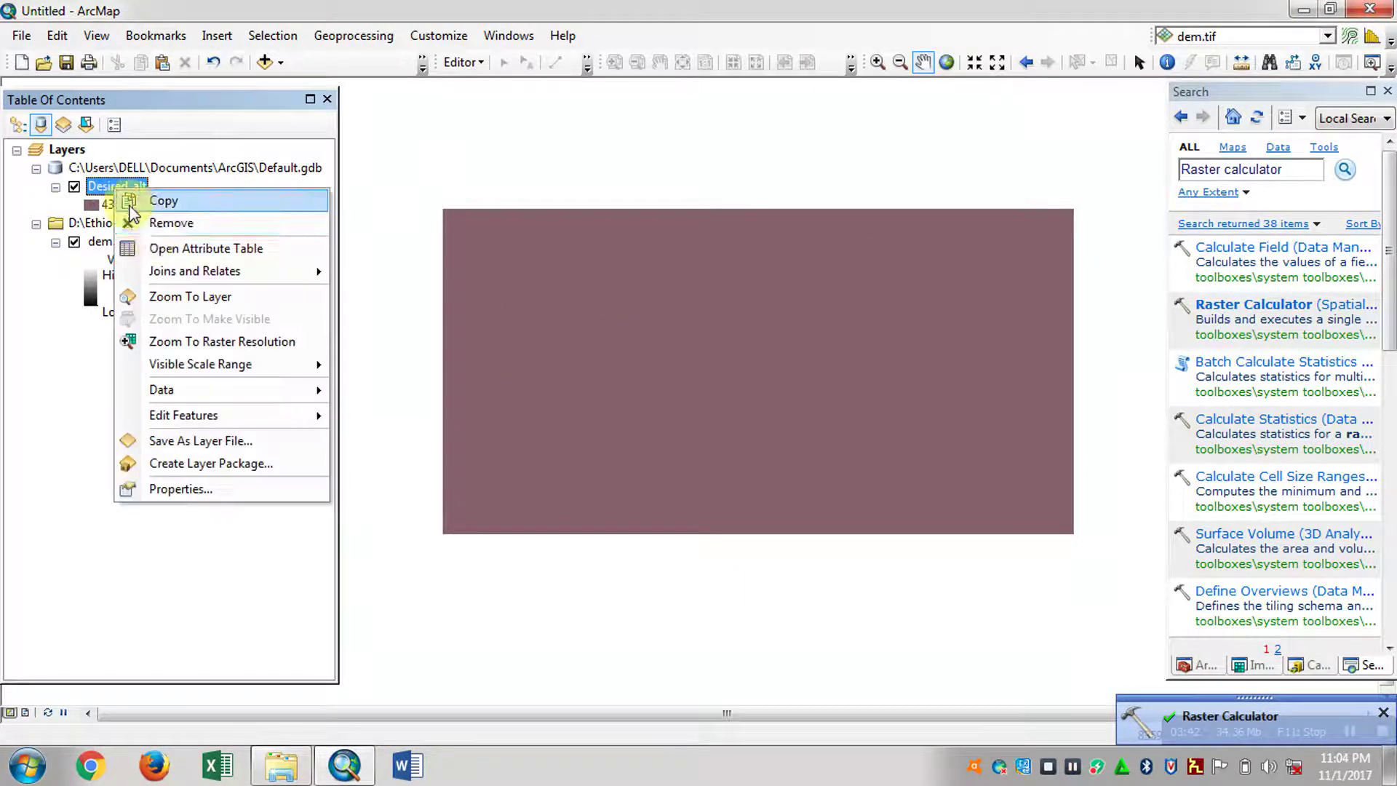
click(191, 248)
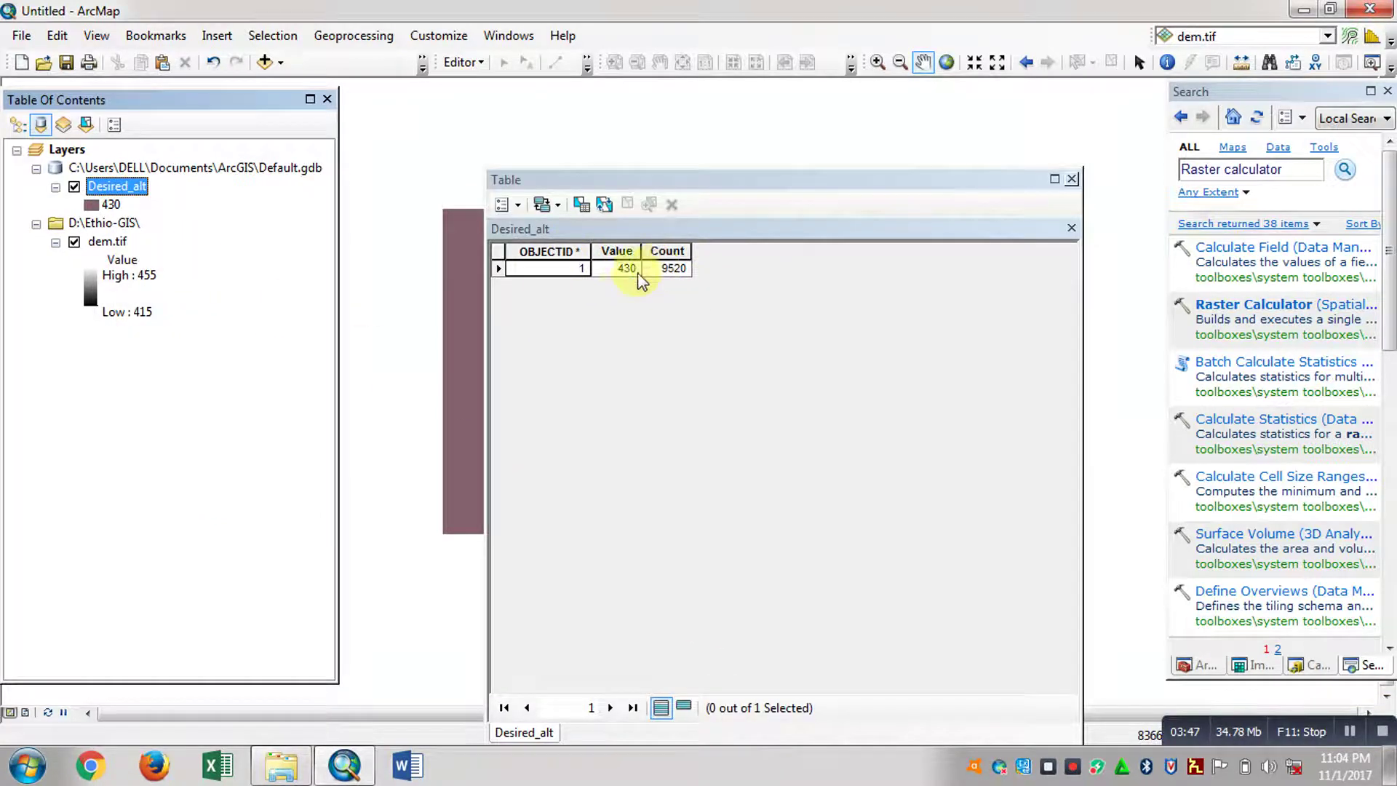
click(1072, 179)
Identify the pixel value of the Desired_alt raster near its upper-left corner, lower-right part and centre.
click(1168, 63)
click(501, 251)
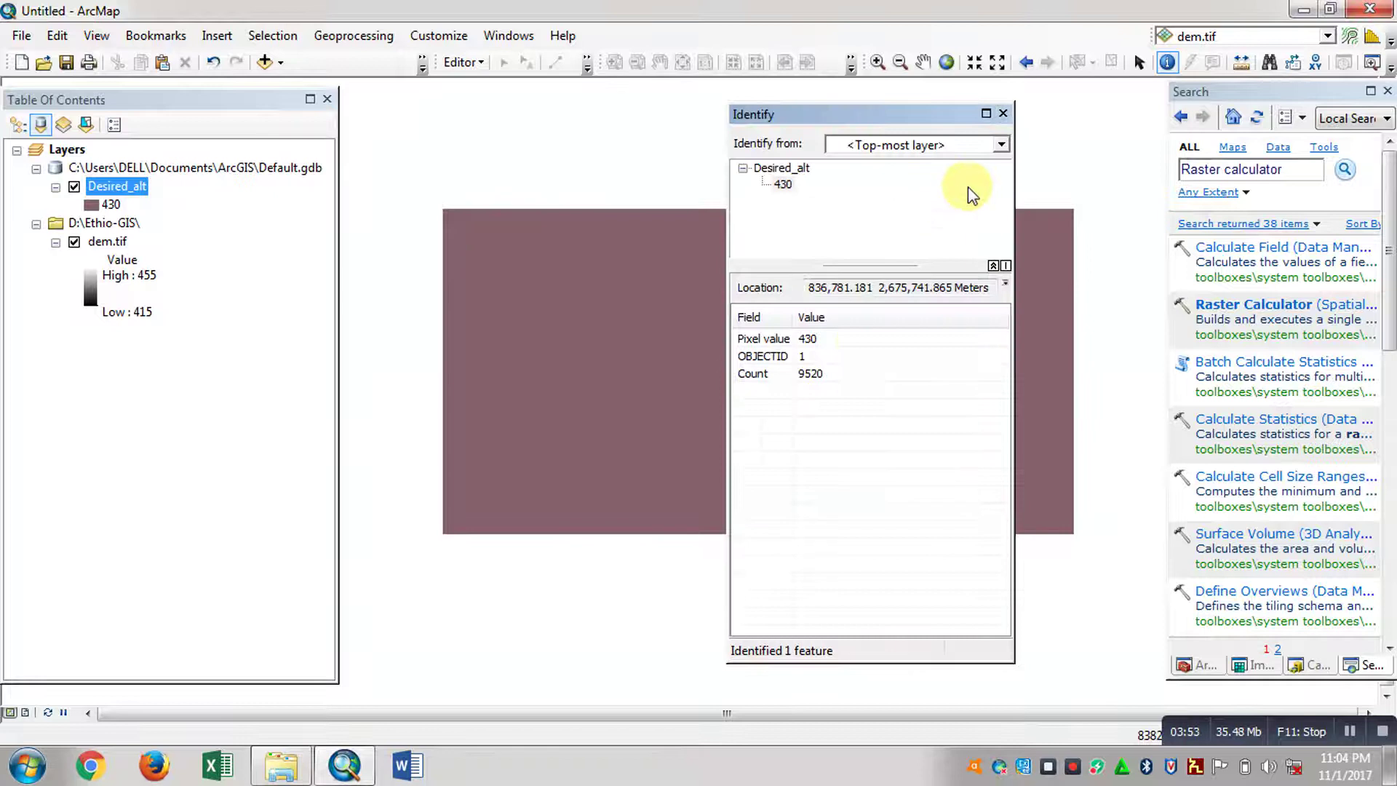
click(1002, 114)
click(1018, 470)
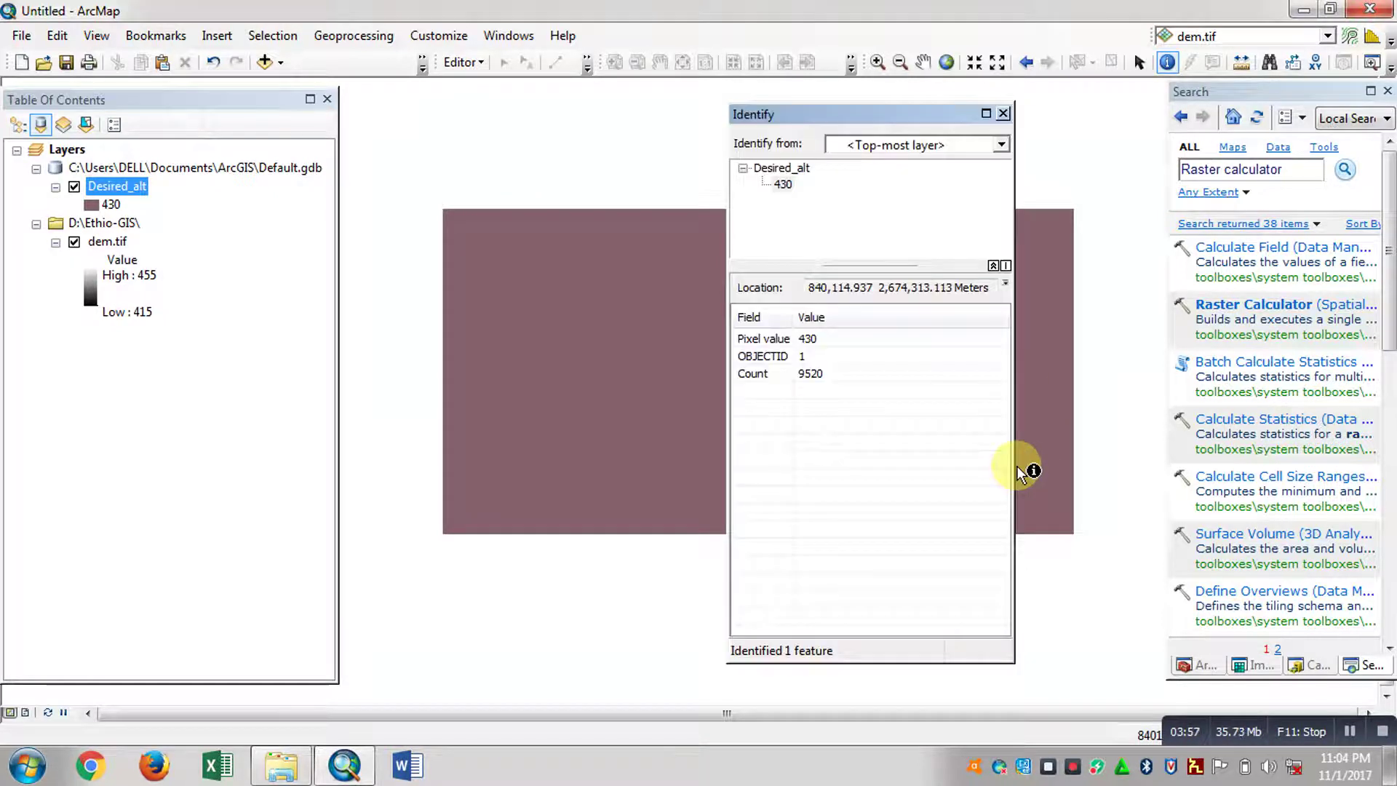
click(1002, 115)
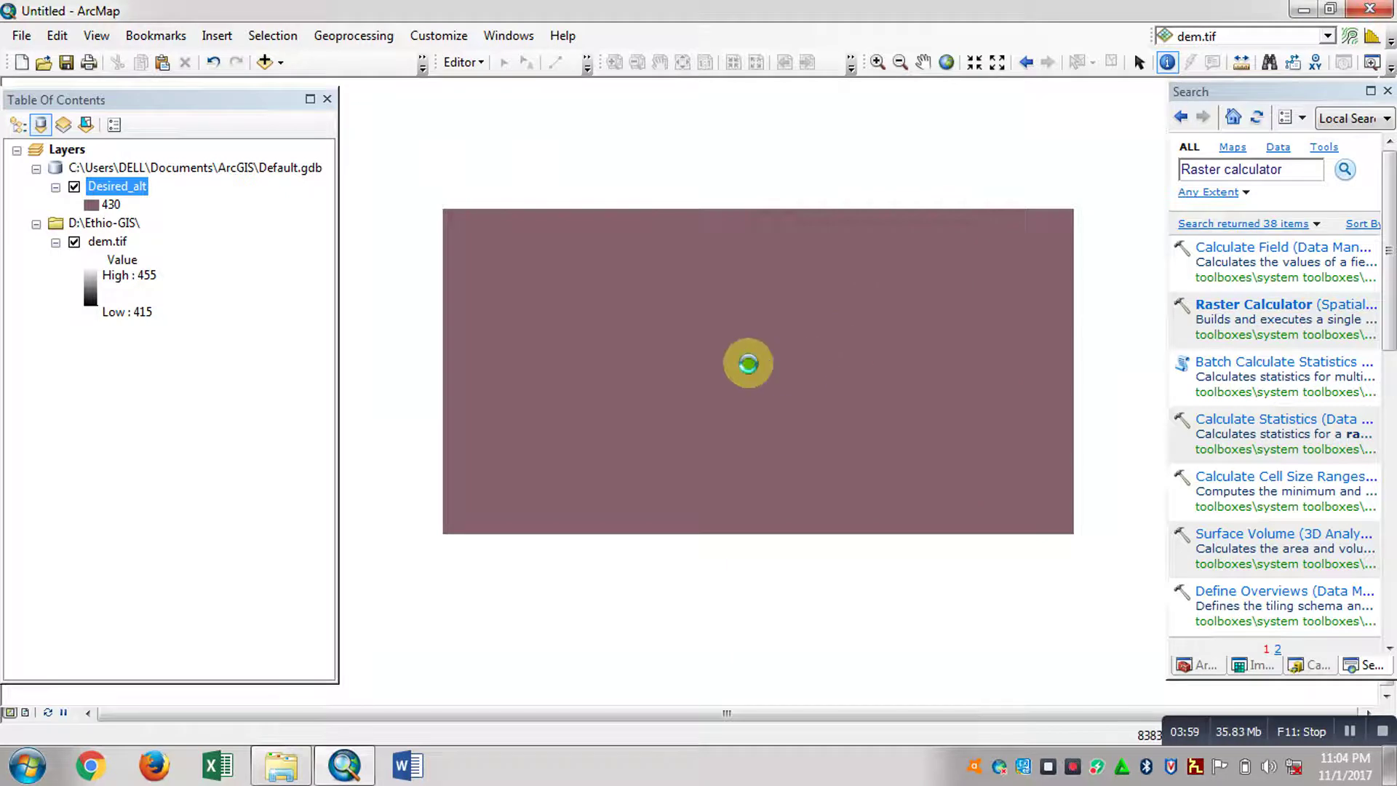
click(748, 363)
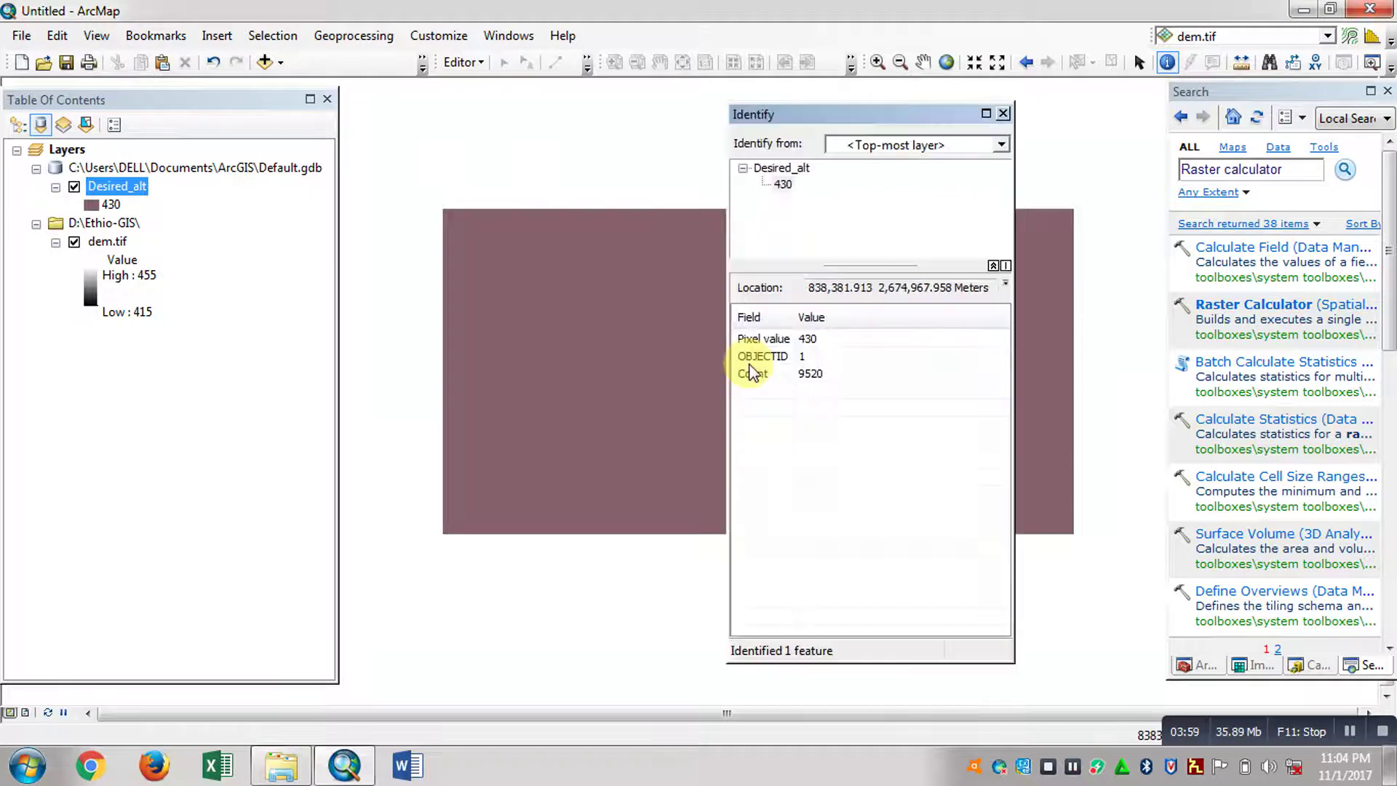
click(1004, 114)
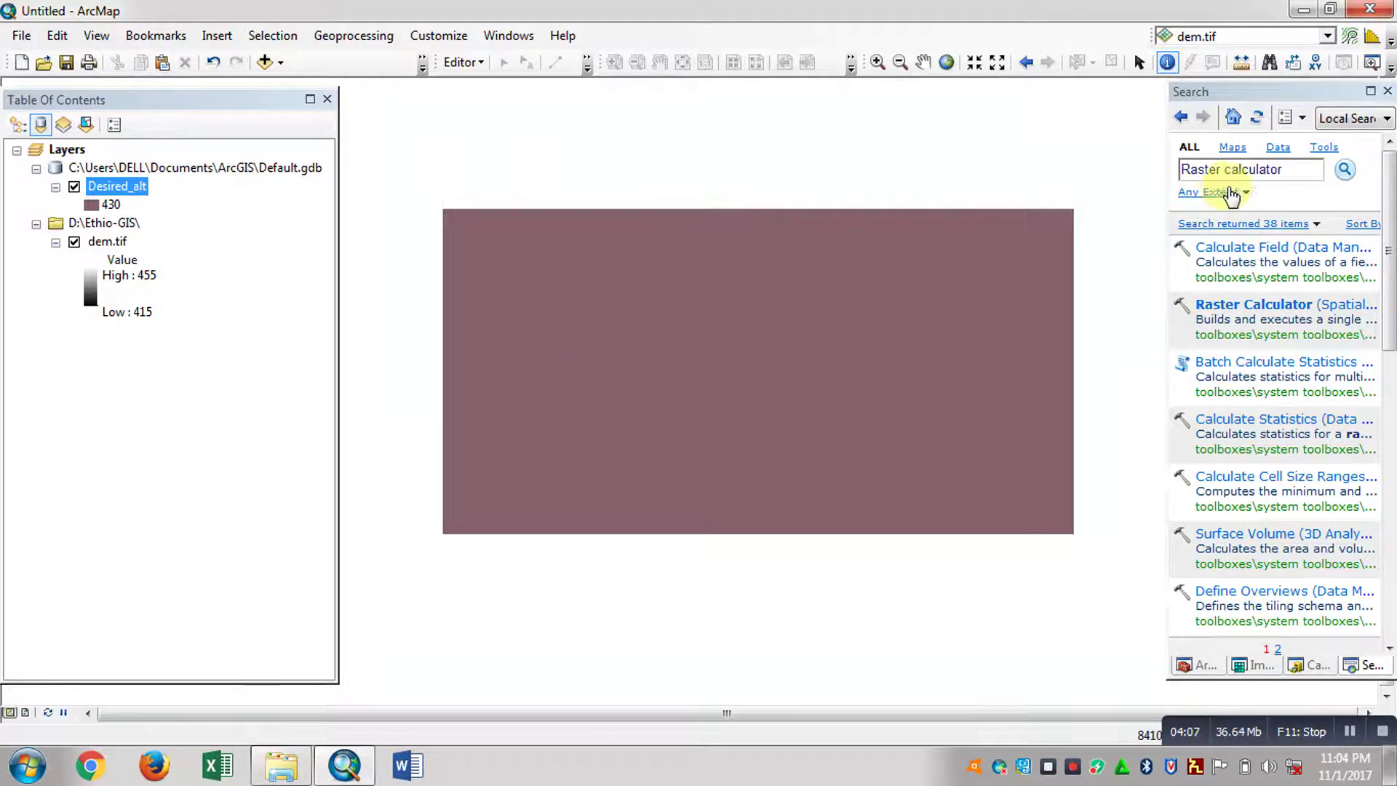
Open the Cut Fill tool from the Surface toolset of Spatial Analyst Tools in ArcToolbox.
click(1214, 665)
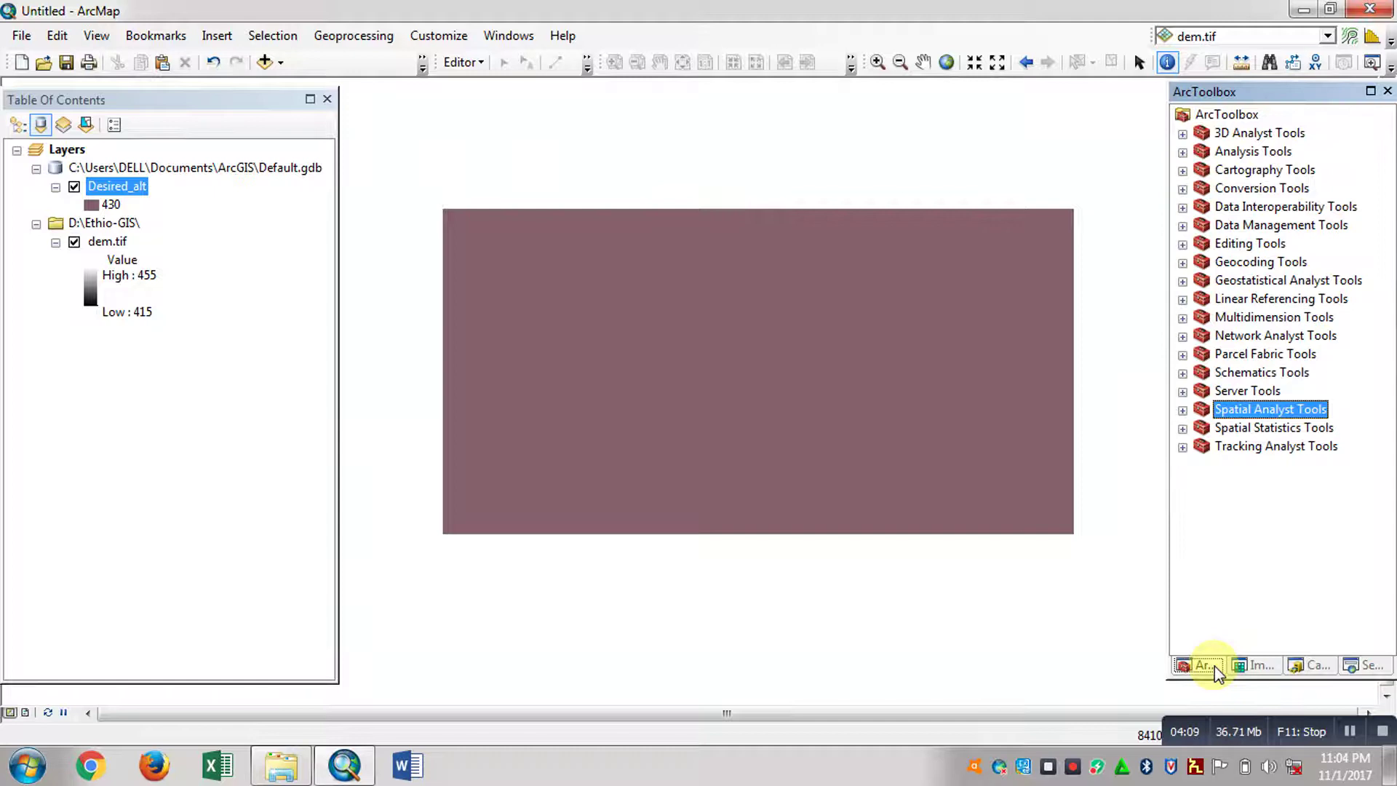
click(1182, 410)
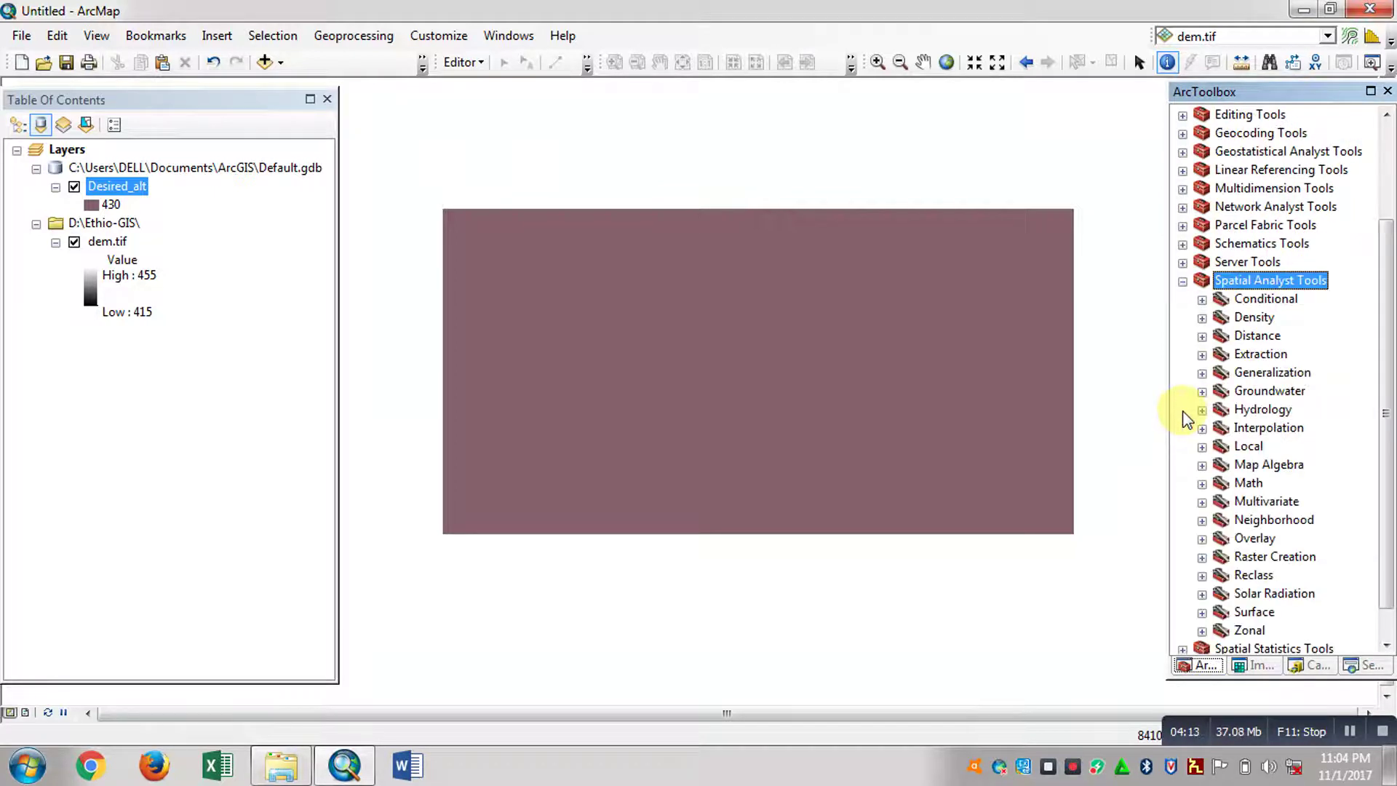
scroll(1194, 405, down, 1)
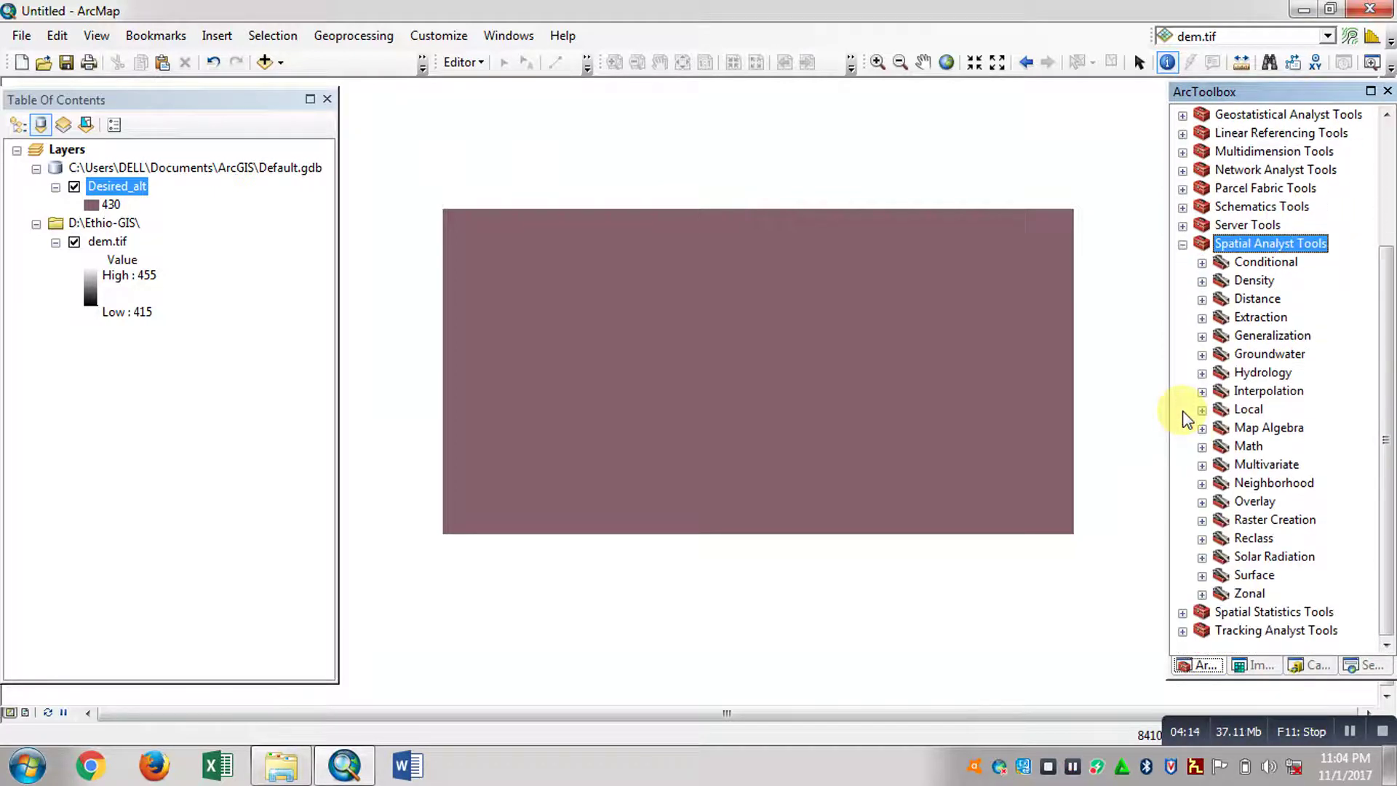
click(1201, 574)
scroll(1202, 582, down, 1)
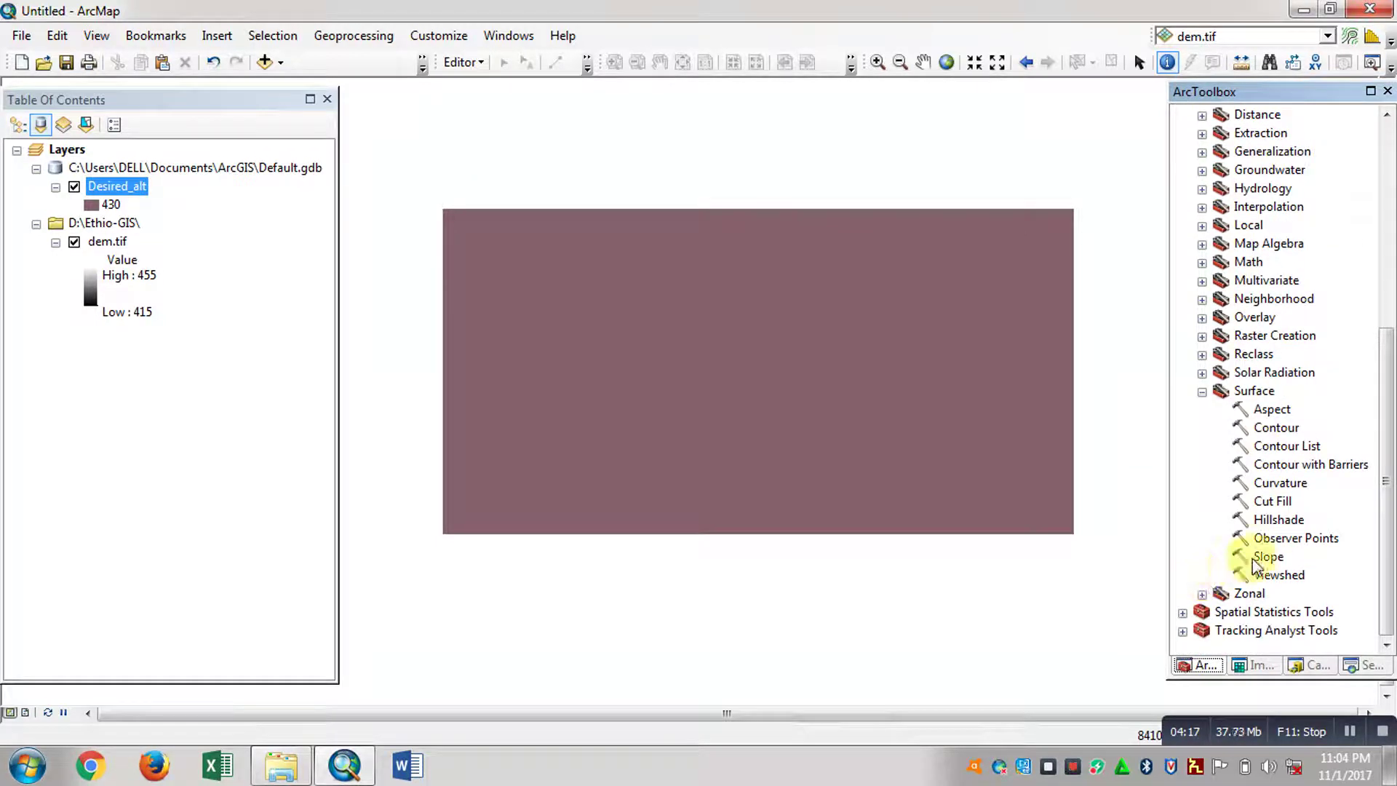
double_click(1280, 504)
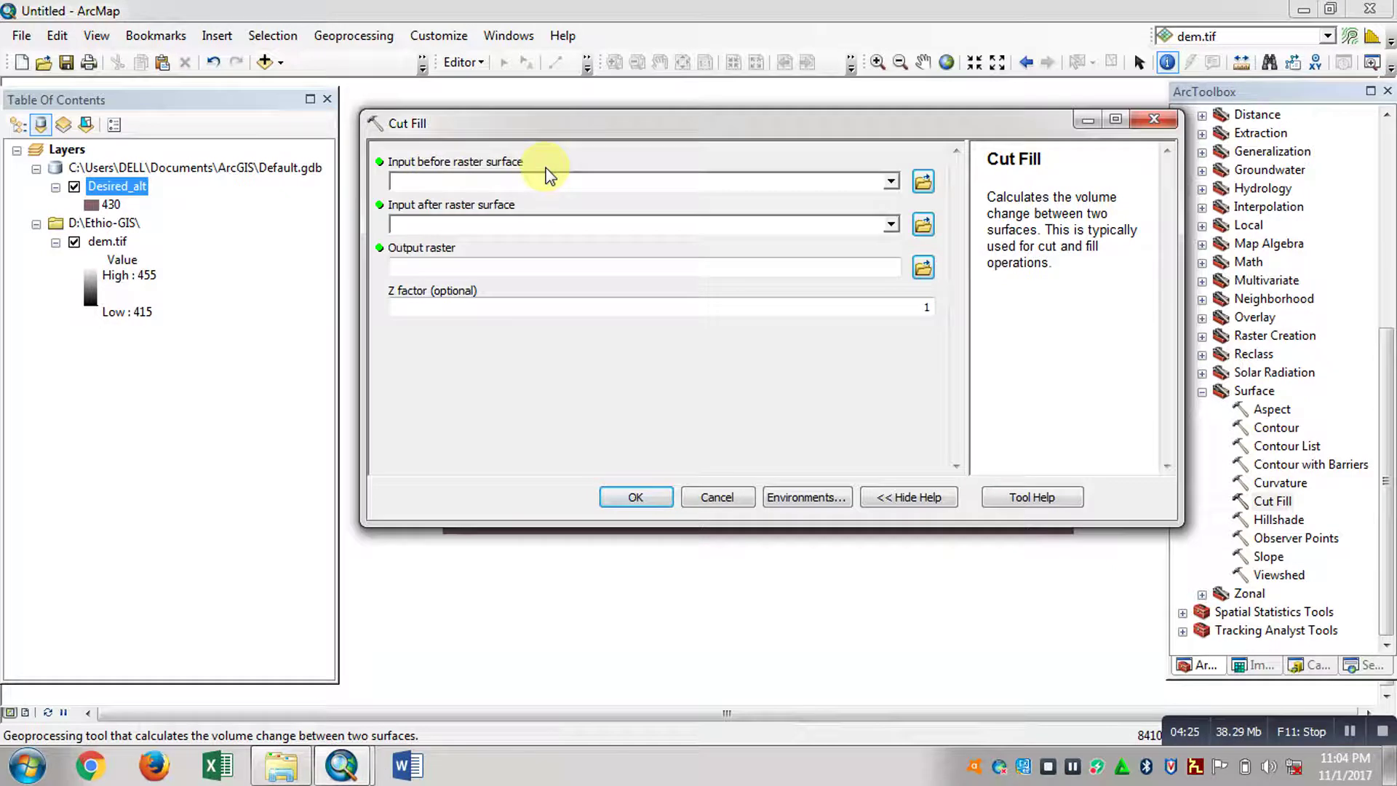
Set dem.tif as the before raster surface and Desired_alt as the after raster surface for Cut Fill.
click(889, 180)
click(453, 220)
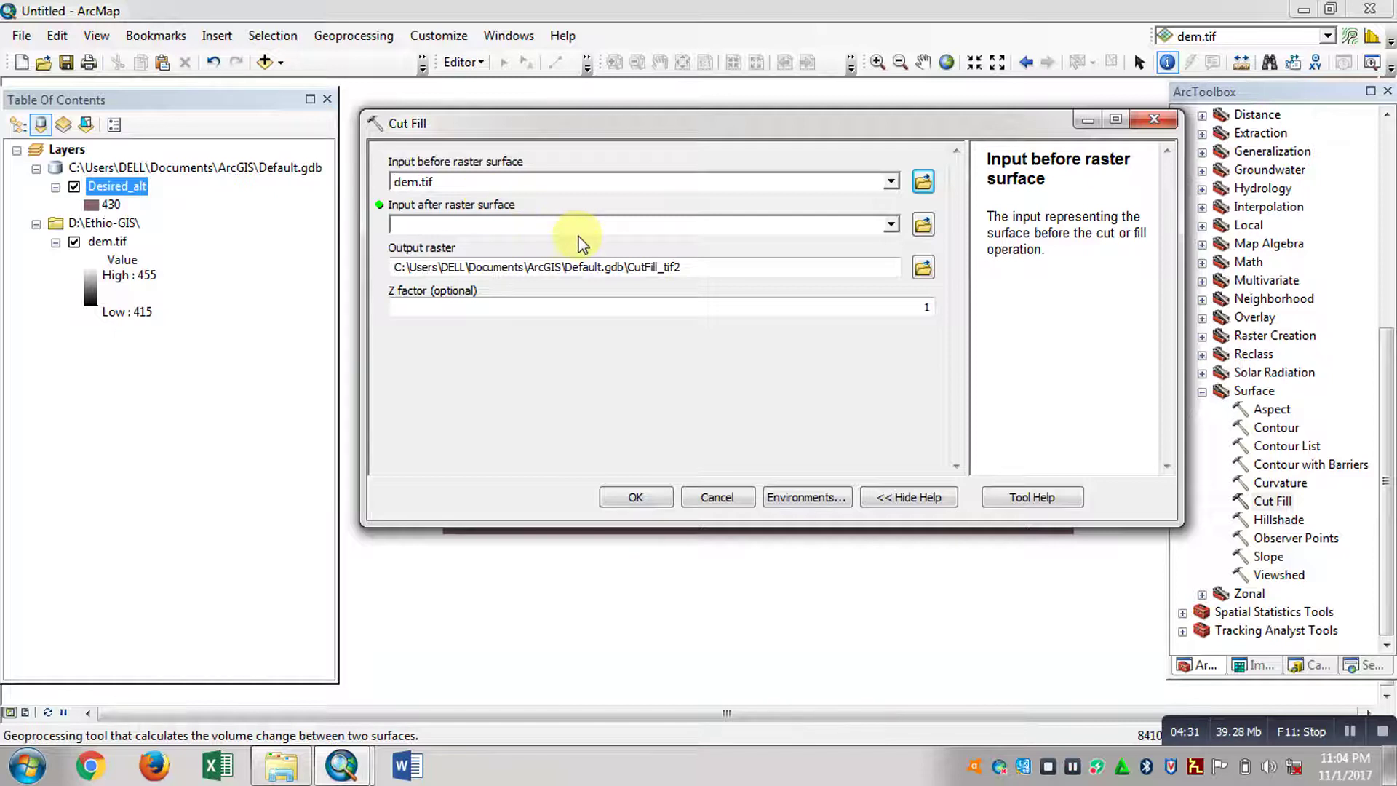
click(890, 223)
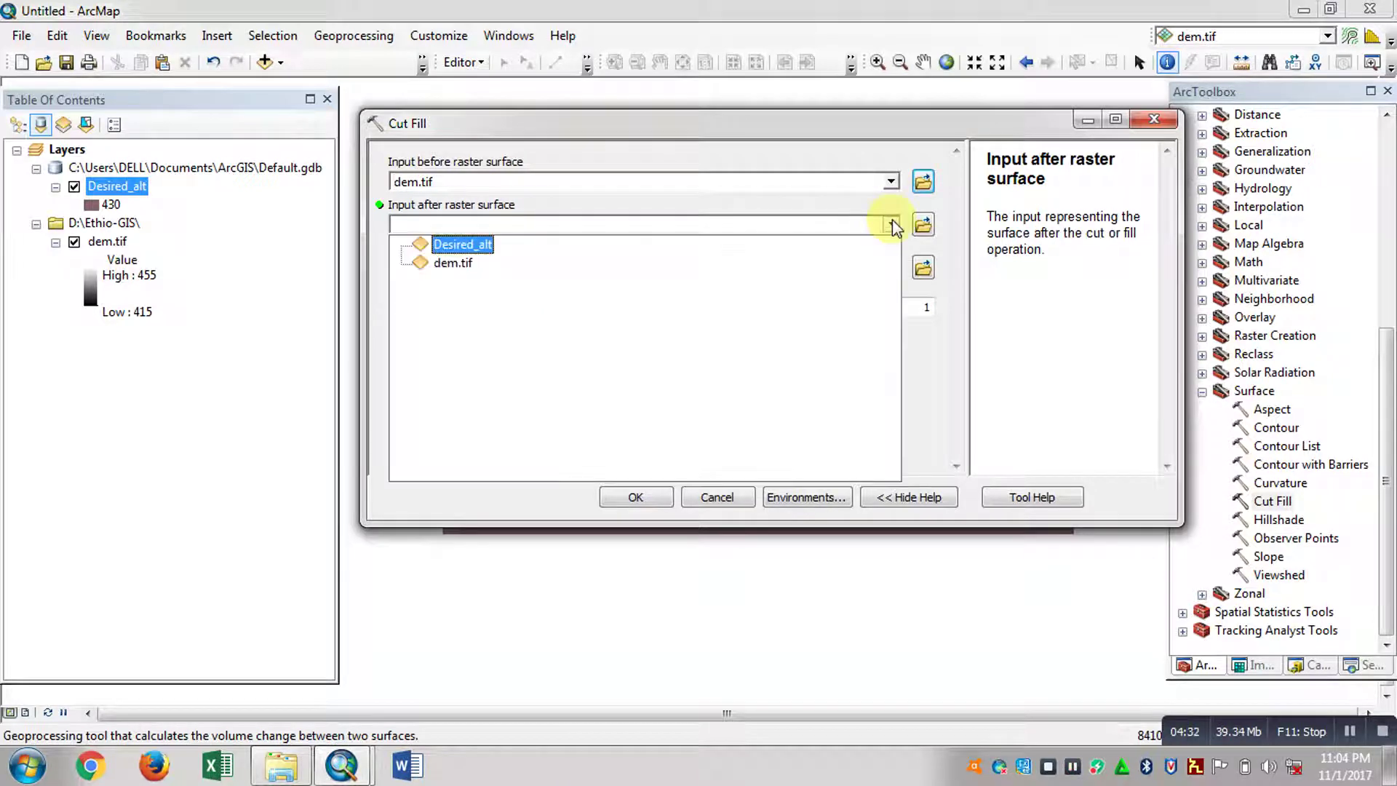
click(480, 247)
Name the output raster CutFill1 in Default.gdb and run Cut Fill with a Z factor of 1.
click(696, 269)
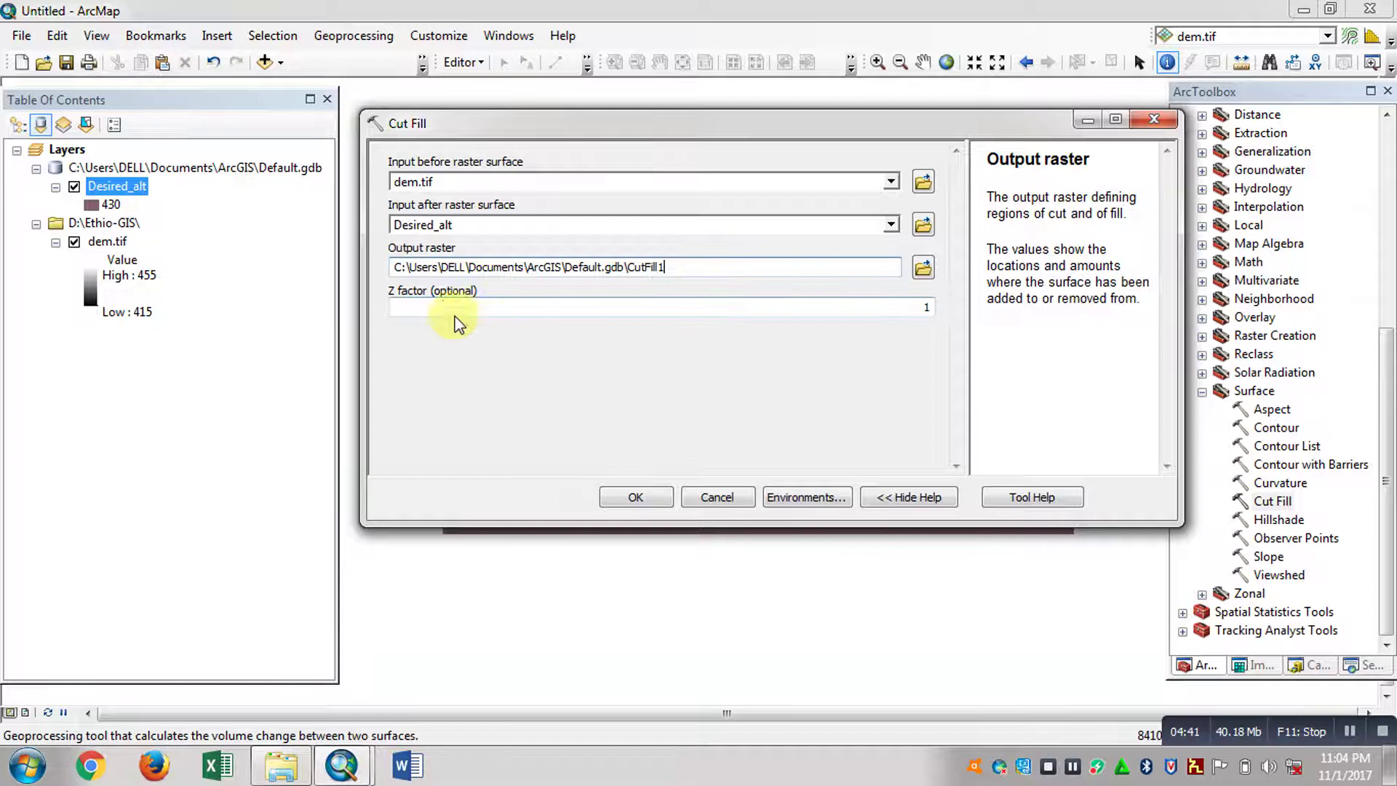
click(923, 307)
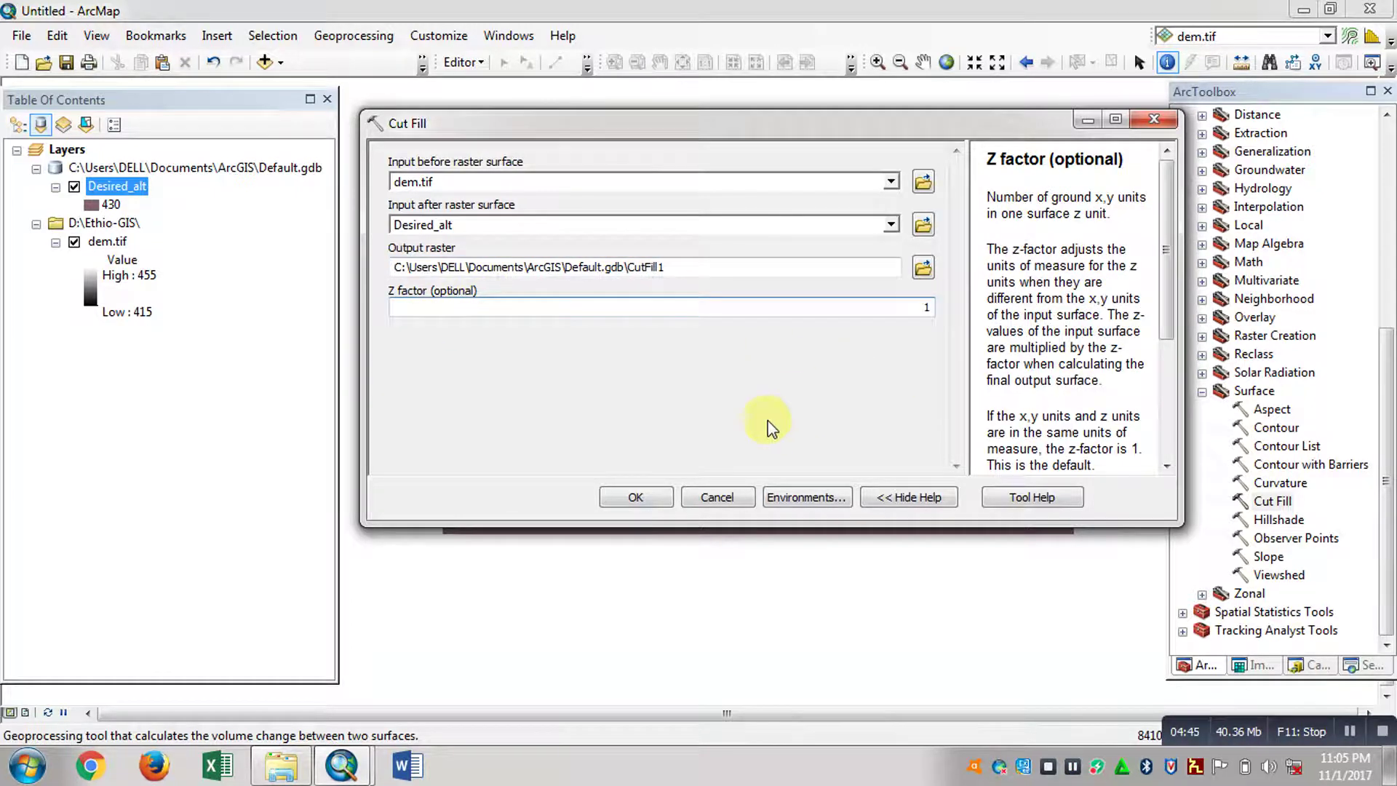
click(640, 497)
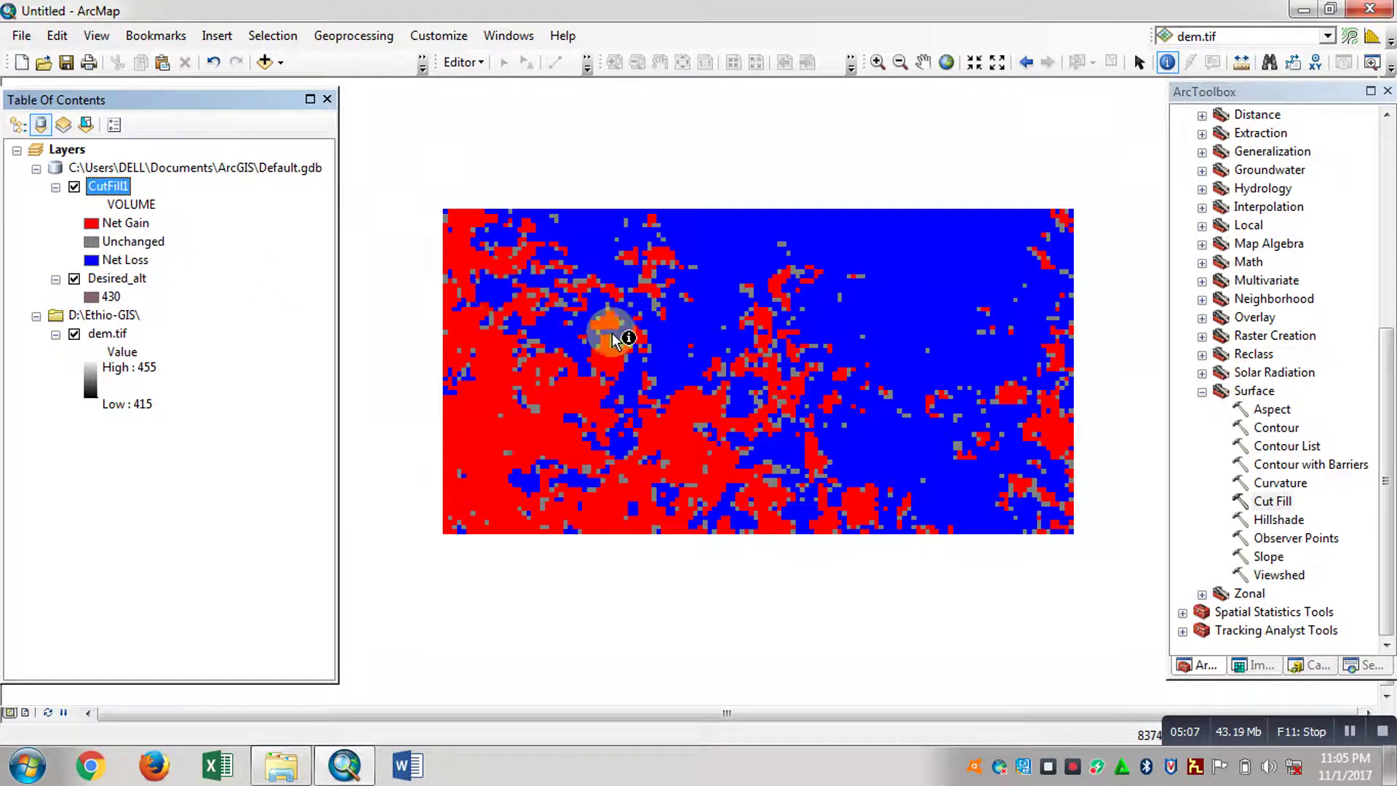
Identify the volume and area of an unchanged patch, a net loss region and a net gain region of the CutFill1 raster.
scroll(609, 328, up, 1)
scroll(480, 441, up, 1)
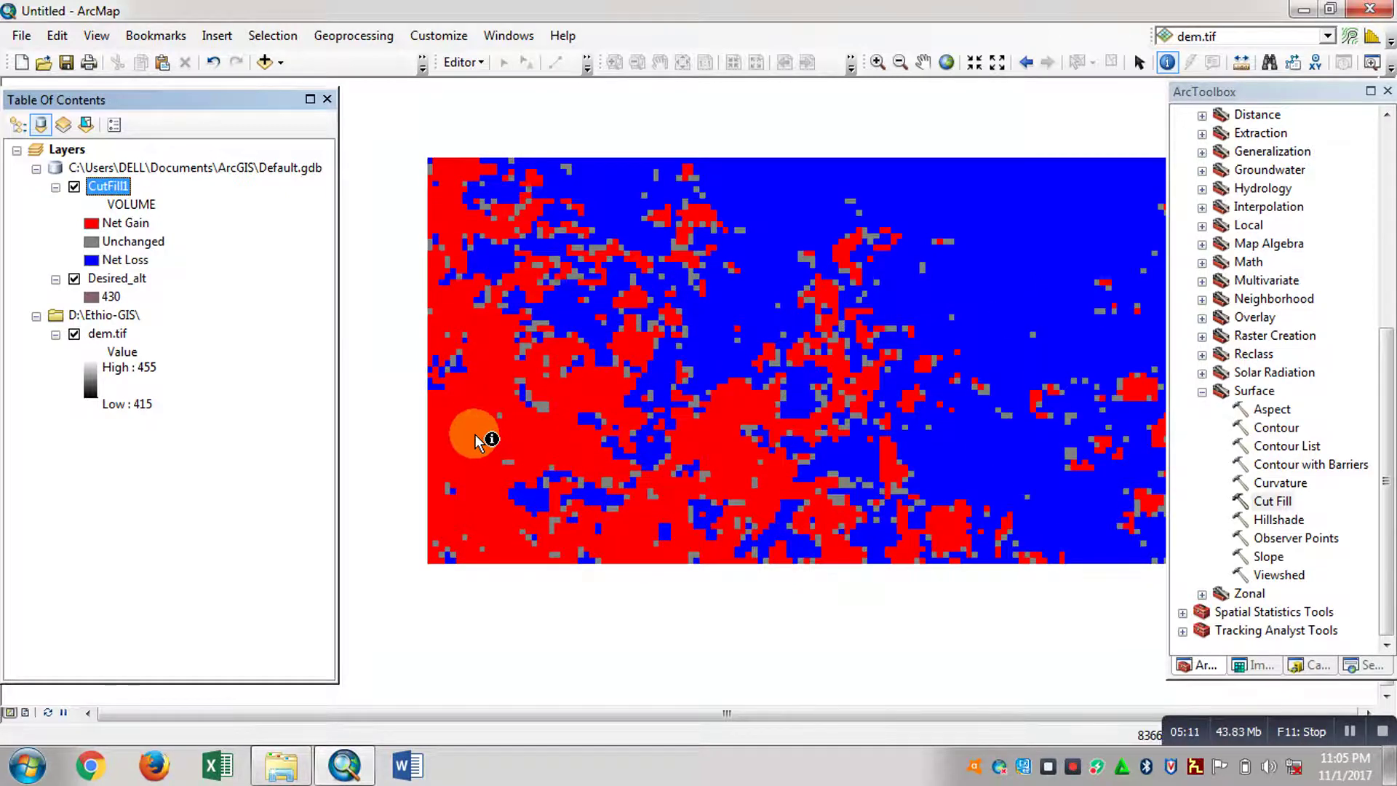
scroll(478, 440, up, 1)
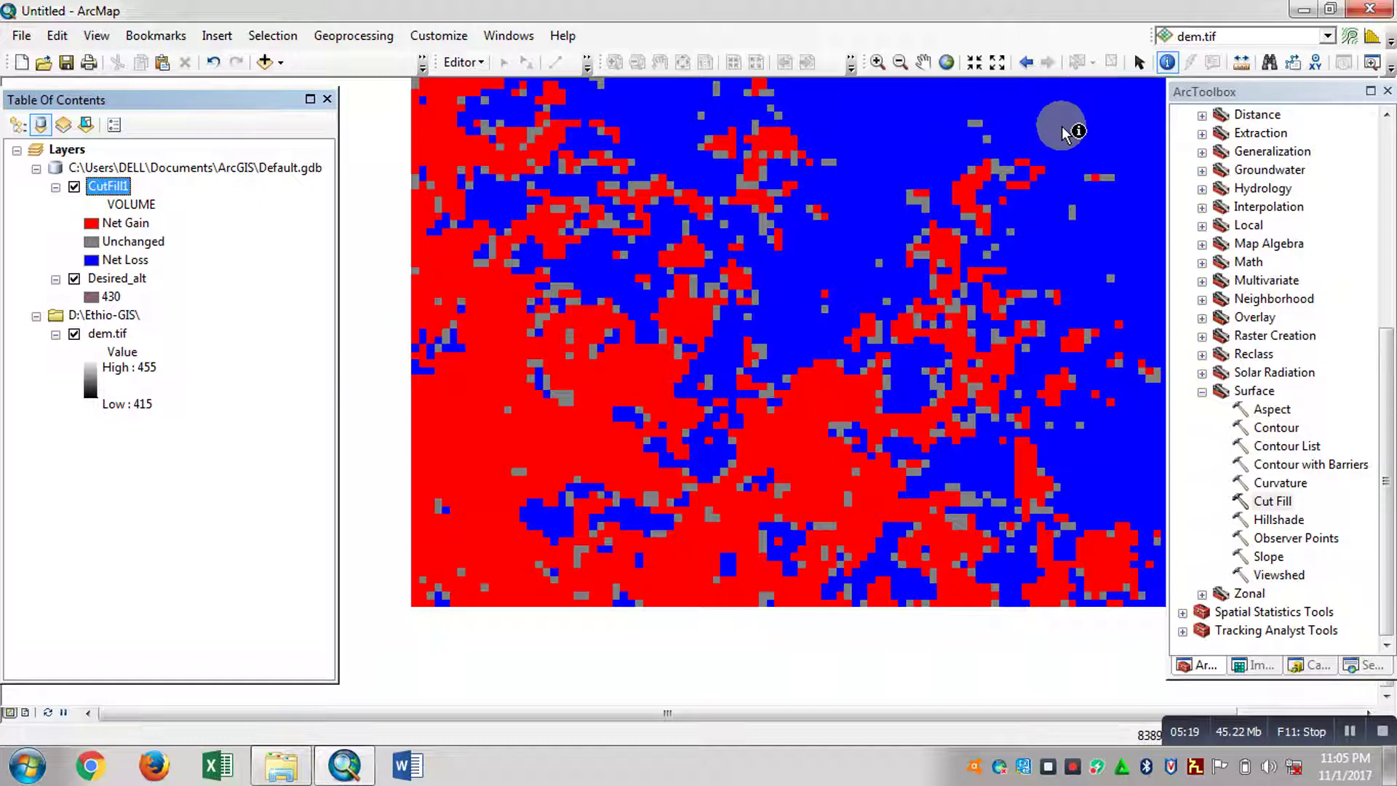
scroll(1064, 127, down, 1)
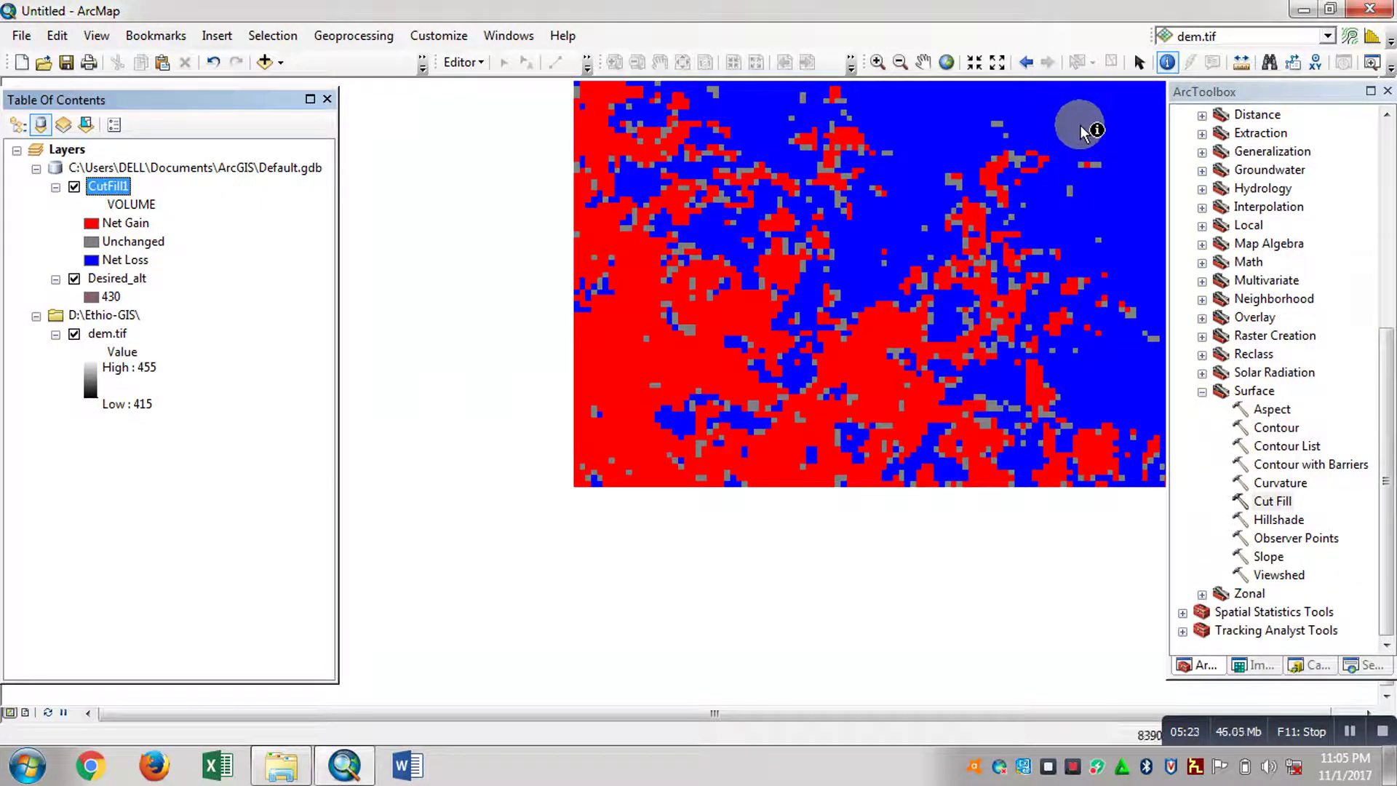
click(681, 292)
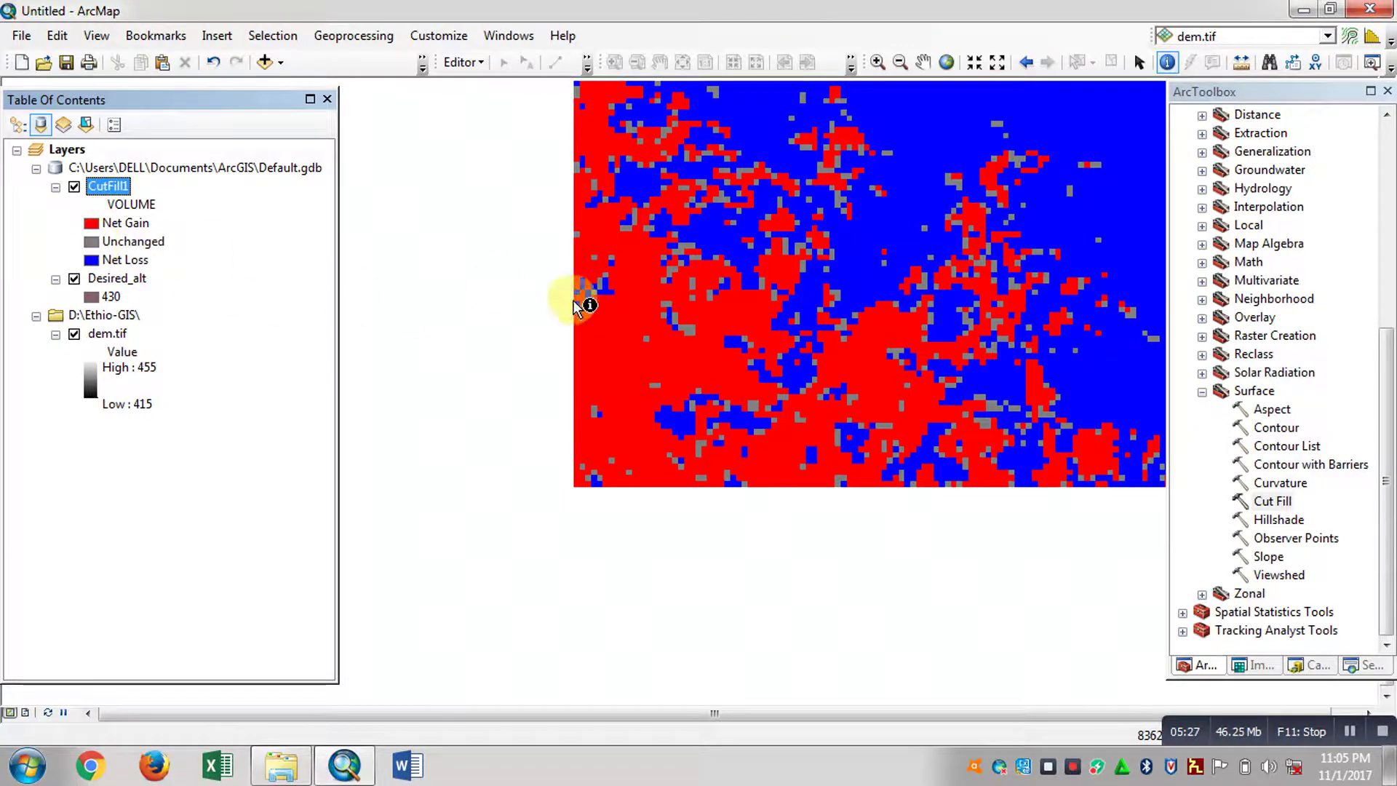
scroll(804, 305, up, 3)
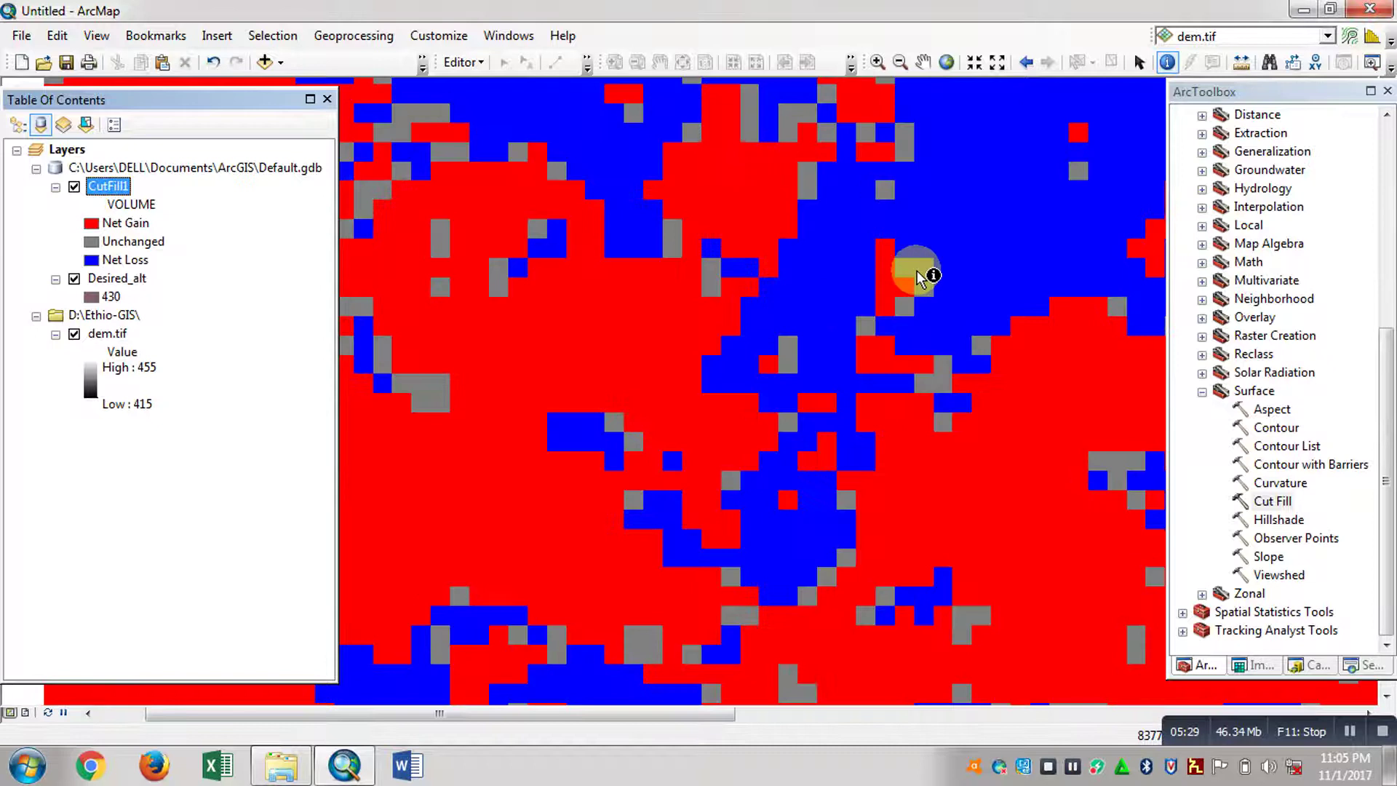
click(1169, 64)
click(915, 271)
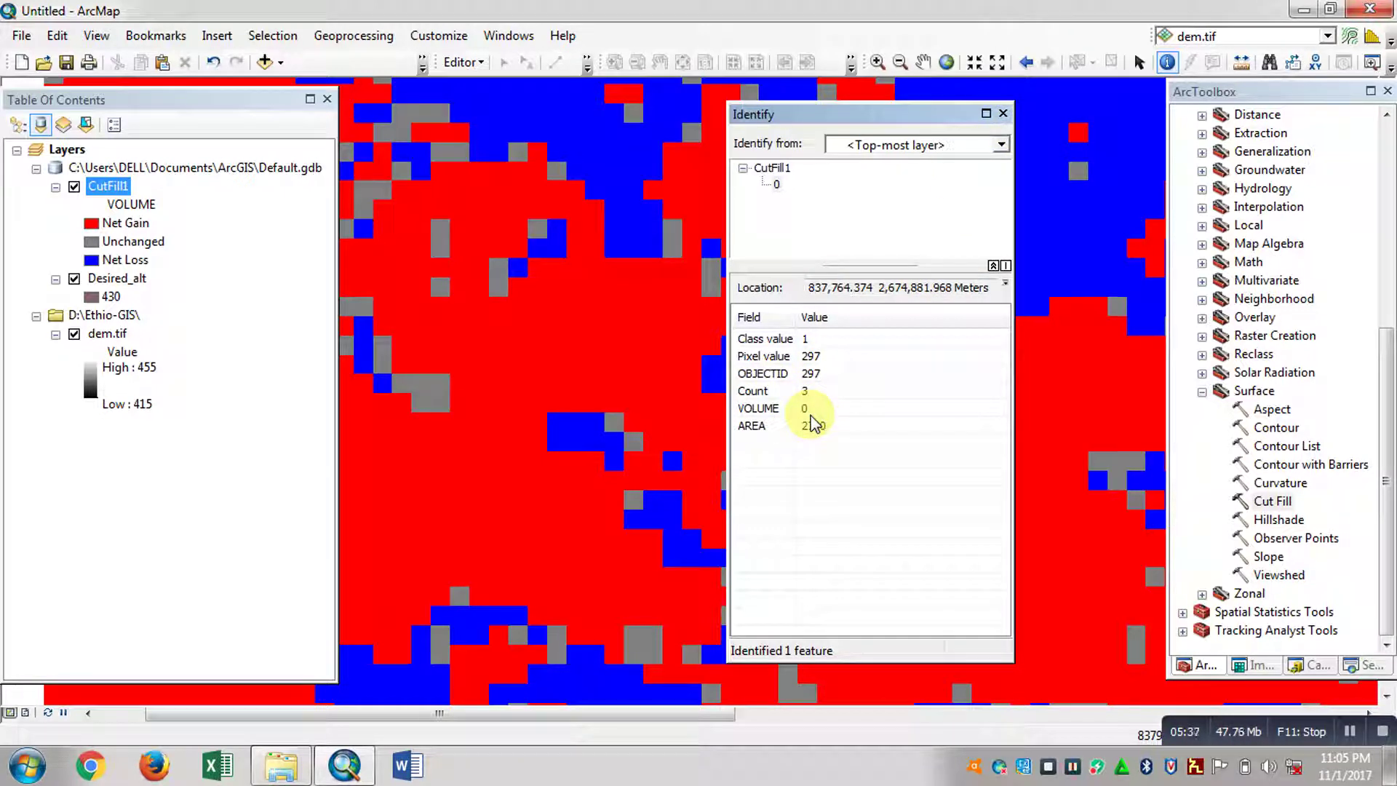
click(1003, 115)
click(999, 173)
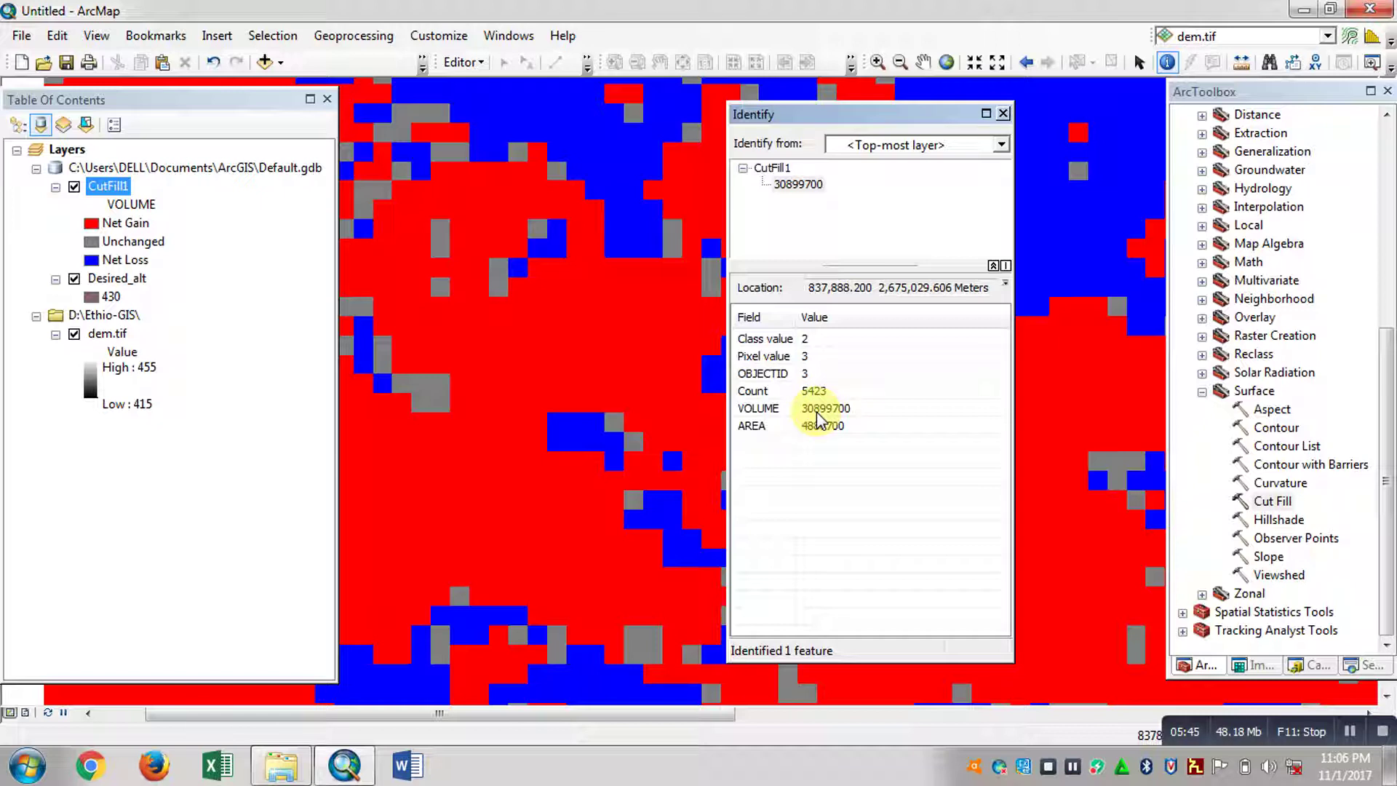
click(1002, 114)
click(628, 342)
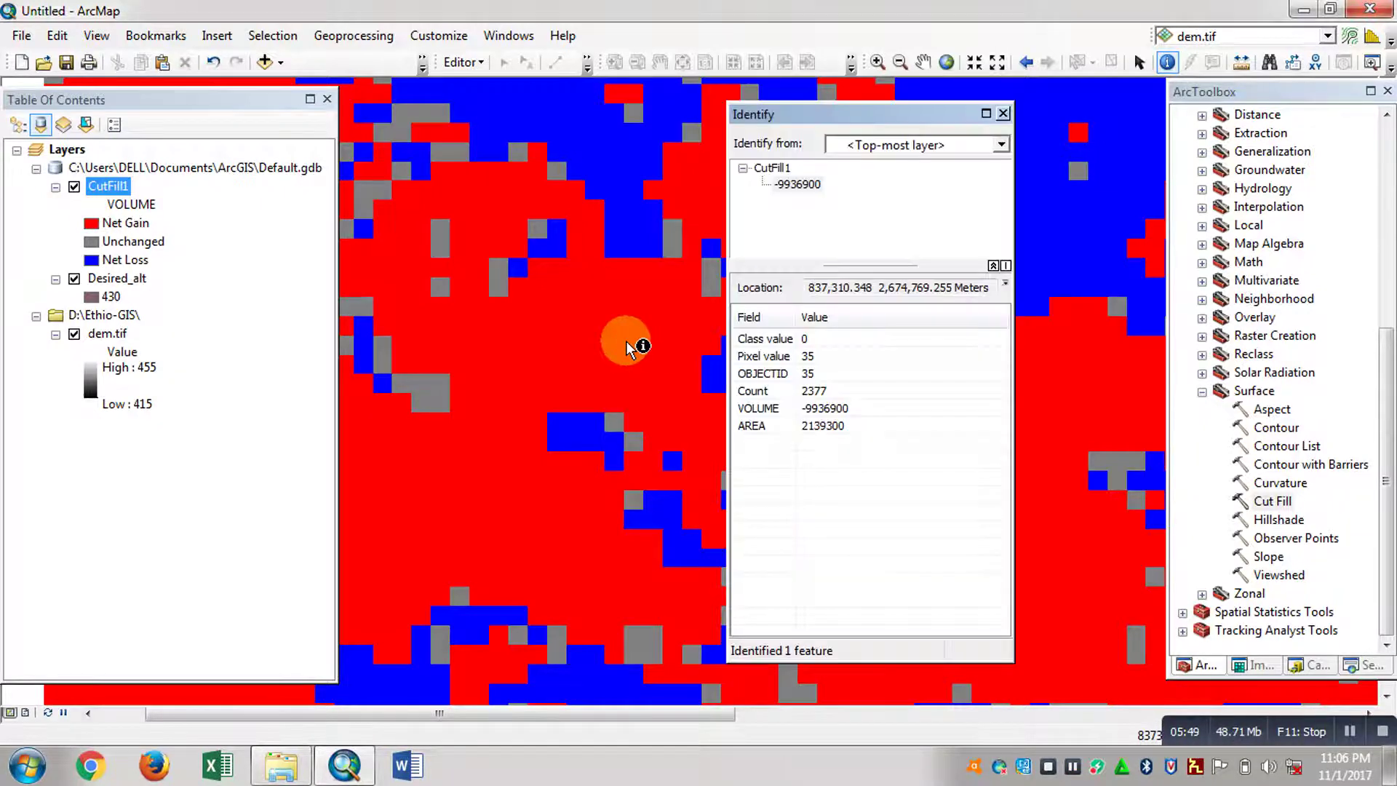
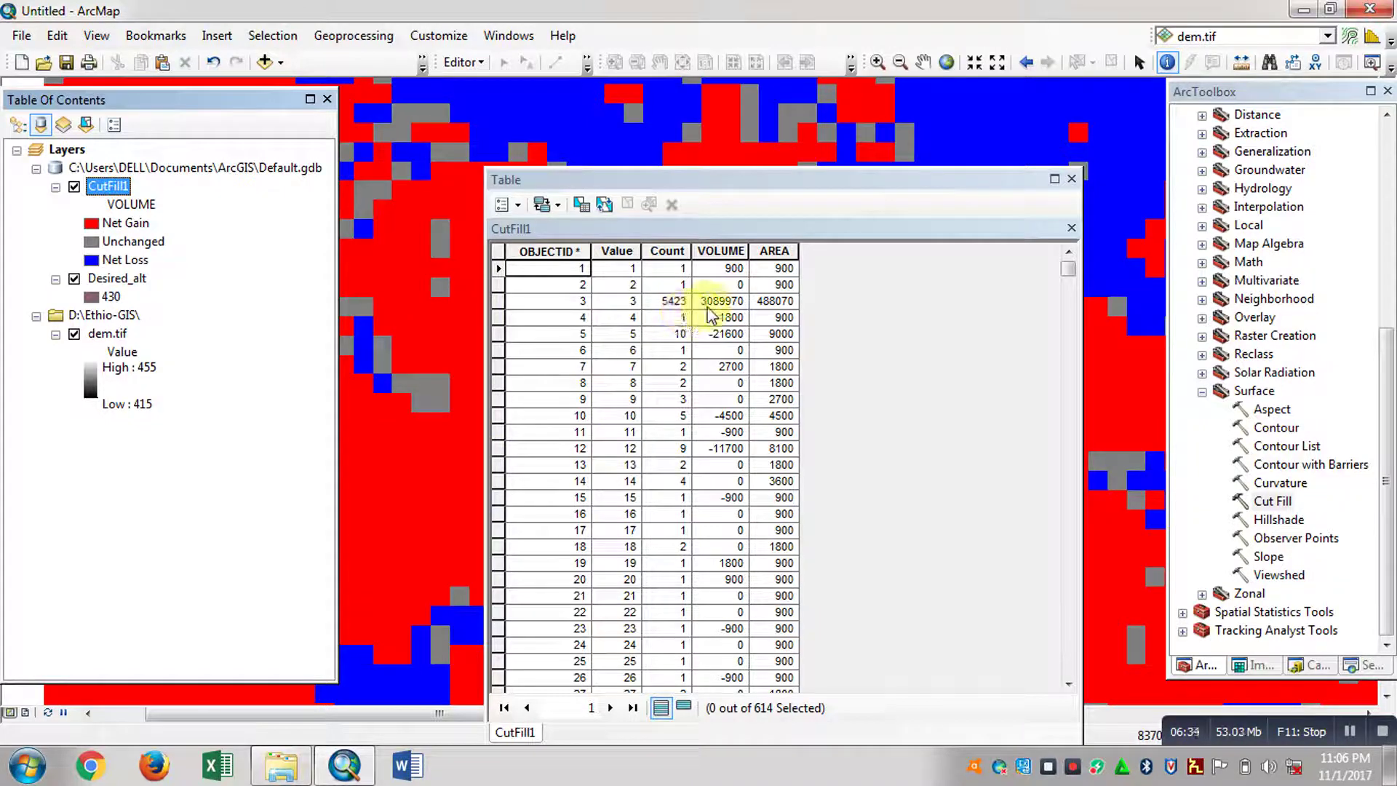
Review the volume and area records in the CutFill1 attribute table, and close the table.
scroll(711, 314, down, 3)
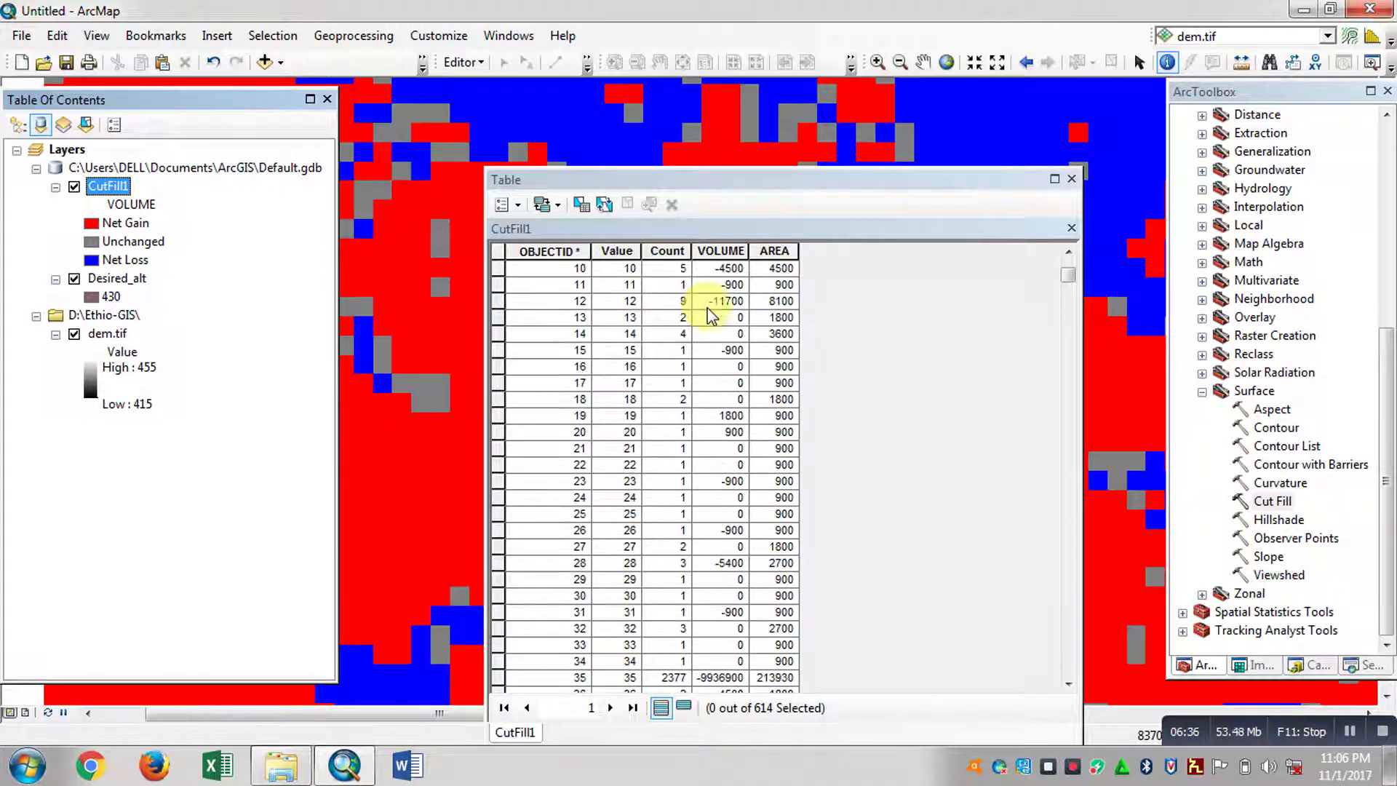
click(1071, 179)
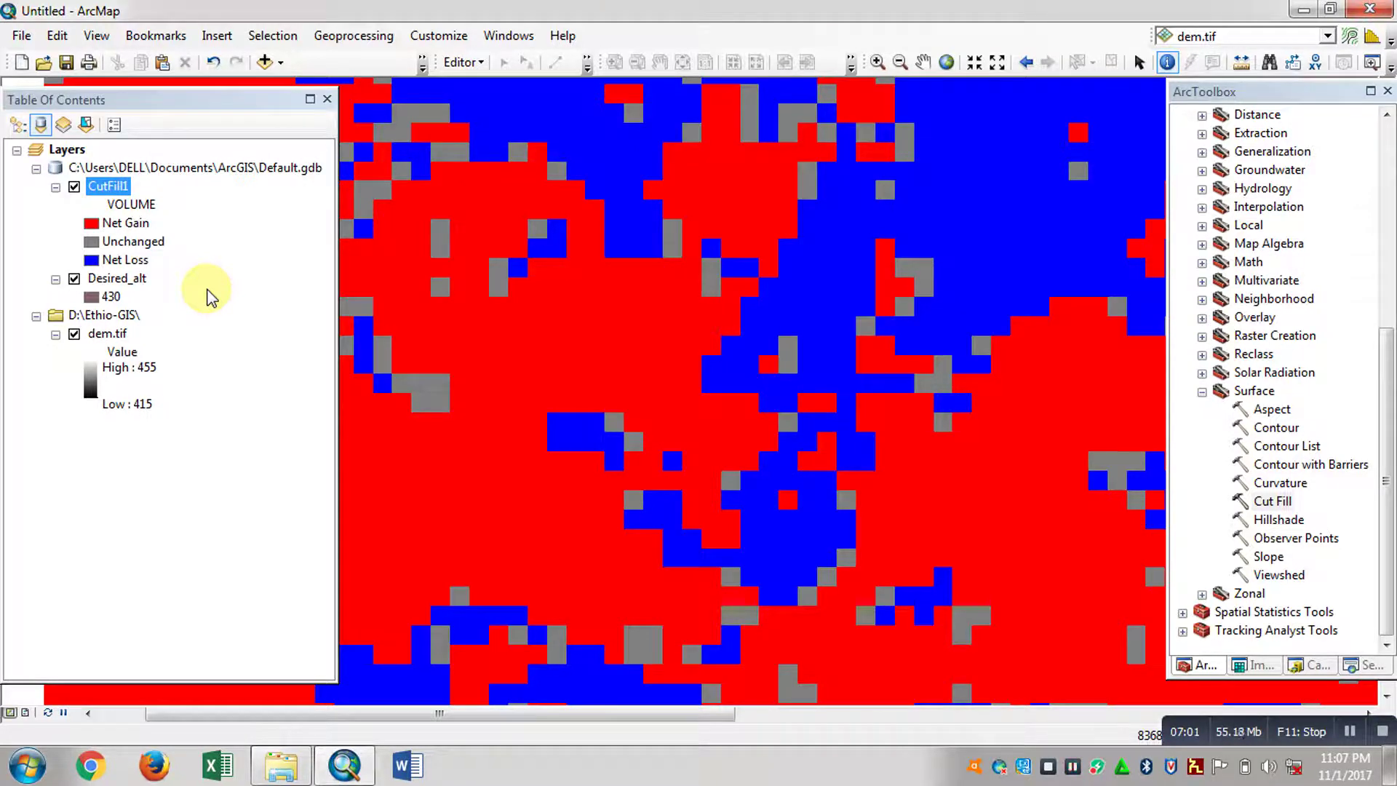
Examine the distribution of net gain, net loss and unchanged areas across the full extent of the CutFill1 raster.
scroll(698, 377, up, 1)
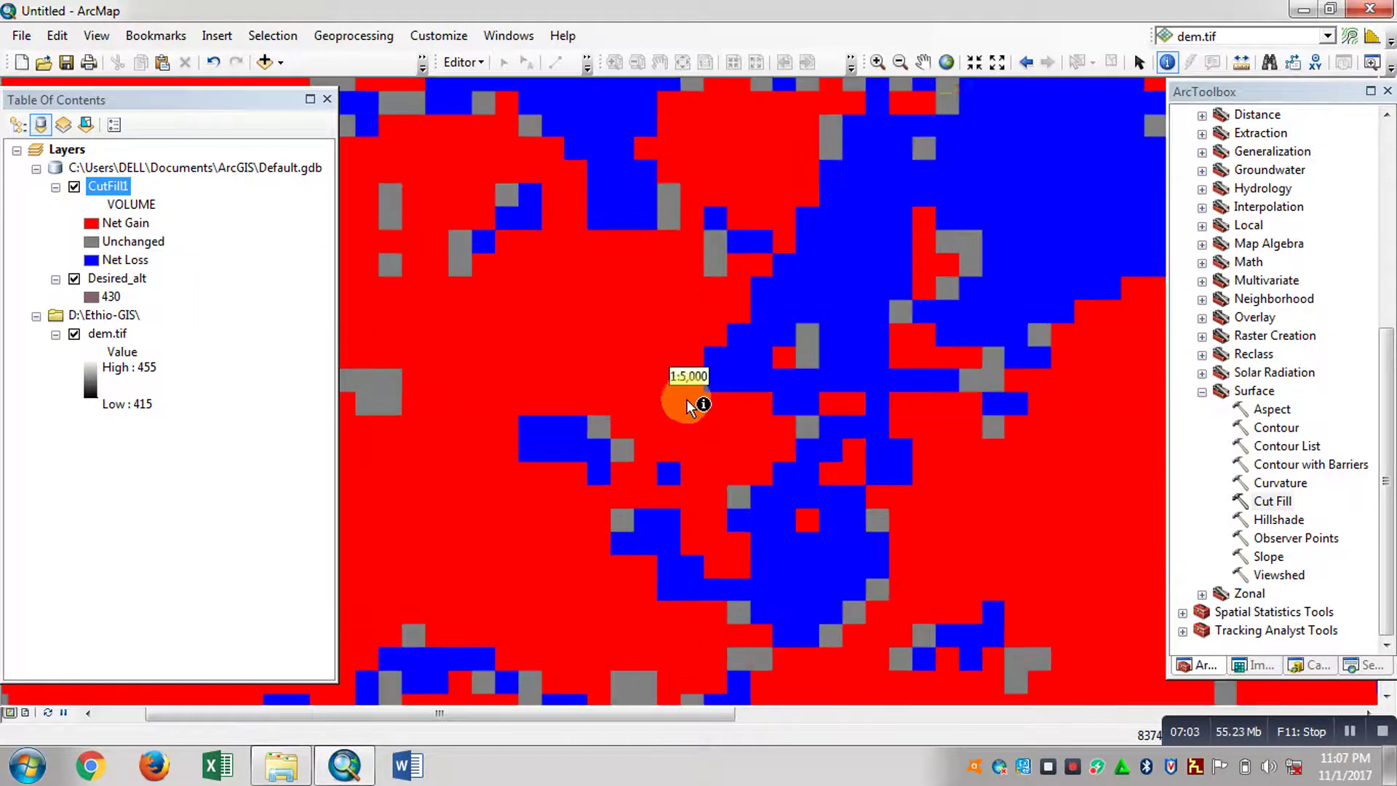
click(924, 63)
scroll(722, 364, down, 2)
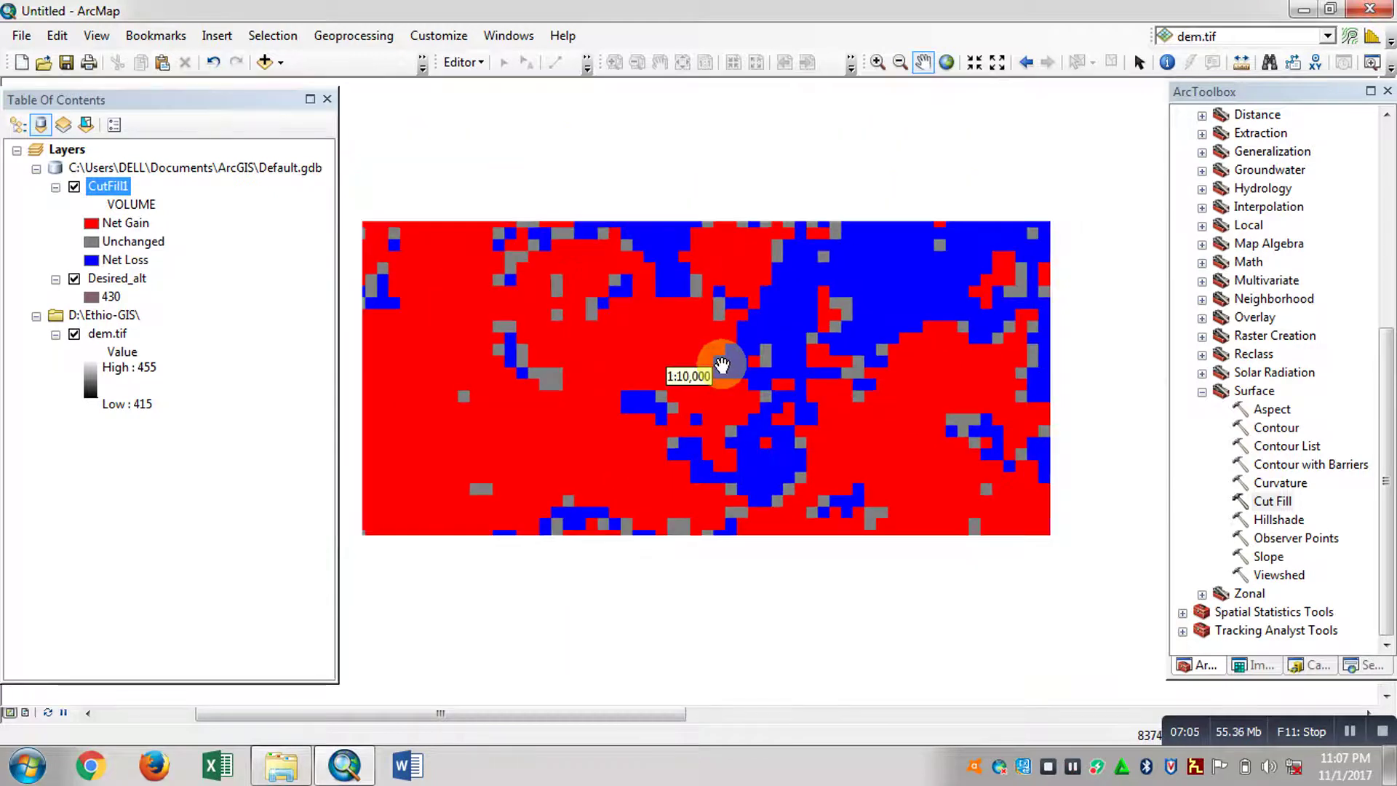
scroll(721, 363, down, 2)
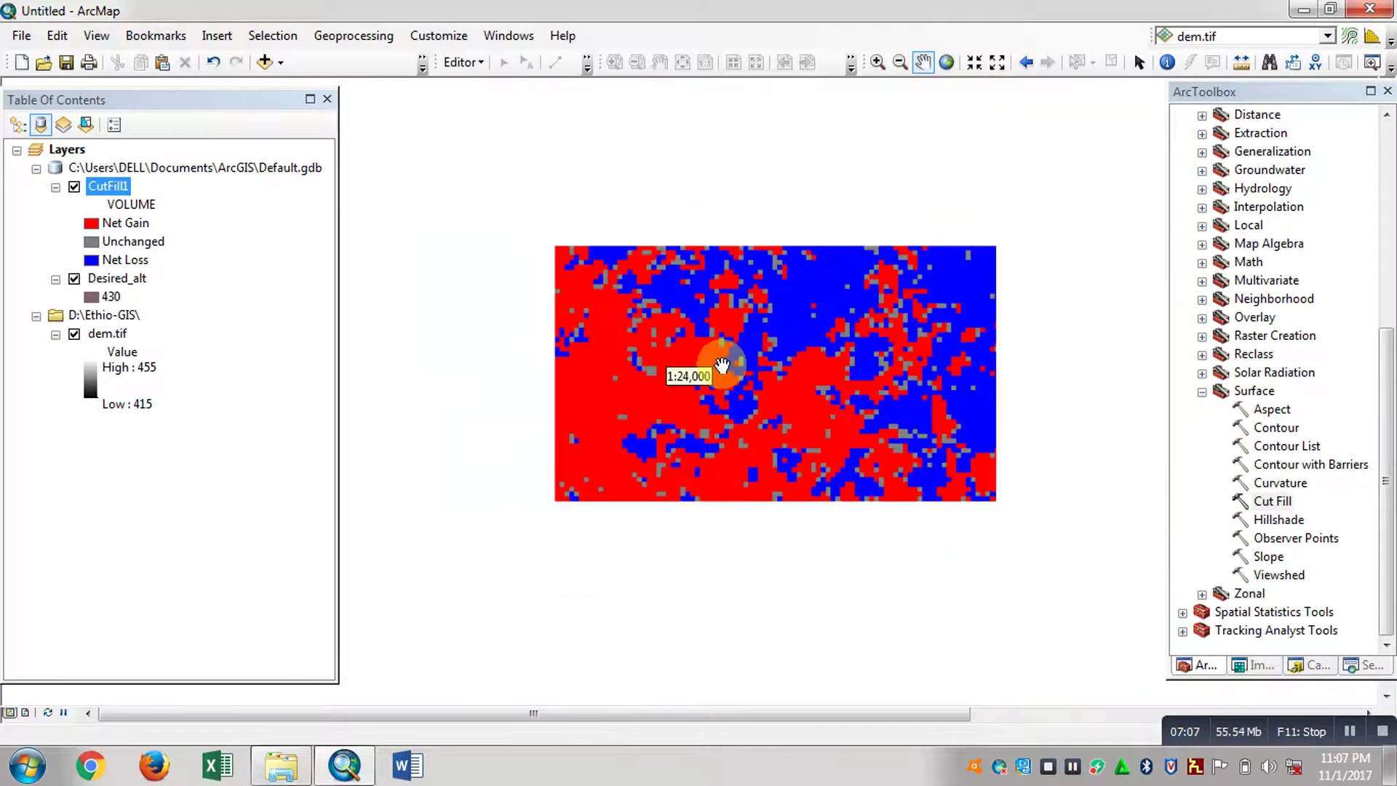
drag(989, 284, 826, 315)
scroll(827, 360, down, 1)
scroll(827, 360, down, 1)
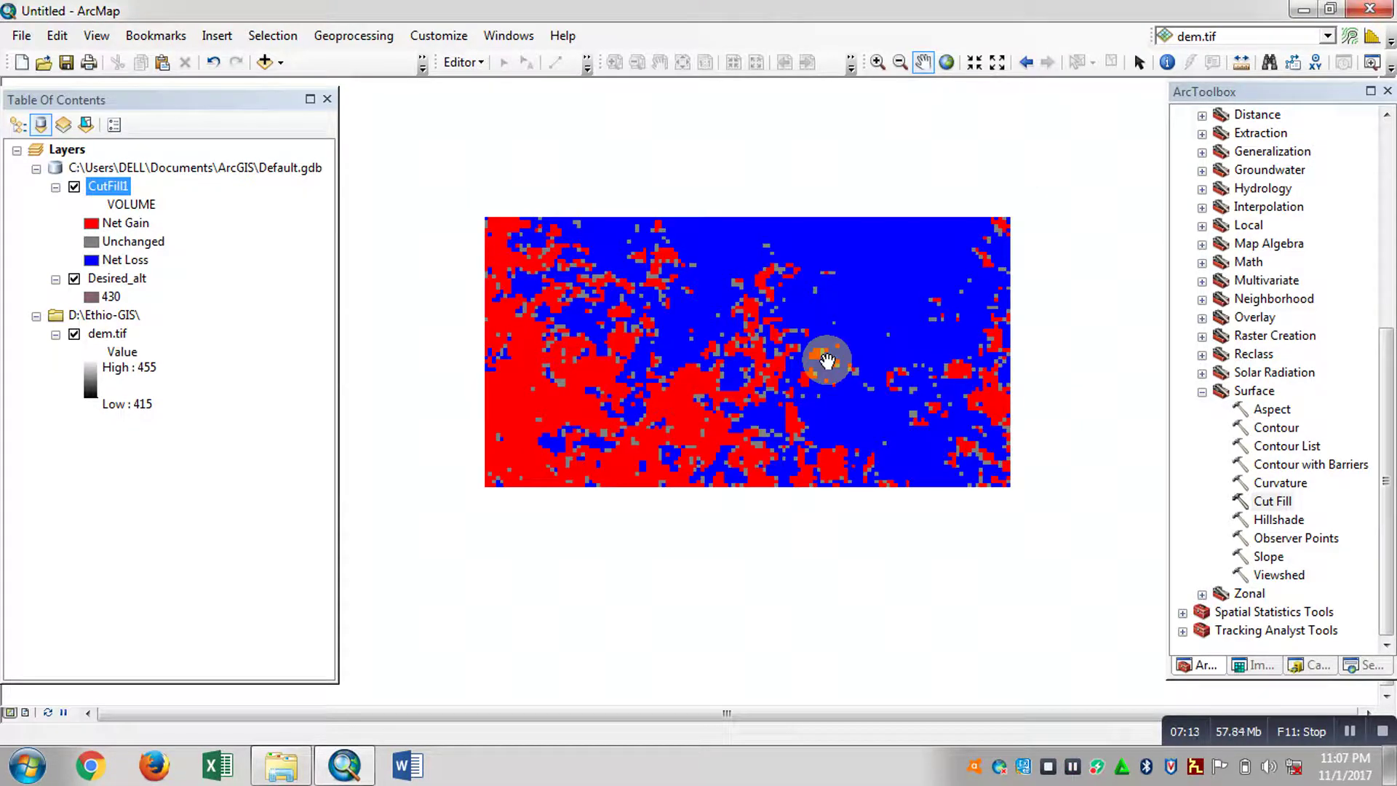
scroll(827, 359, up, 1)
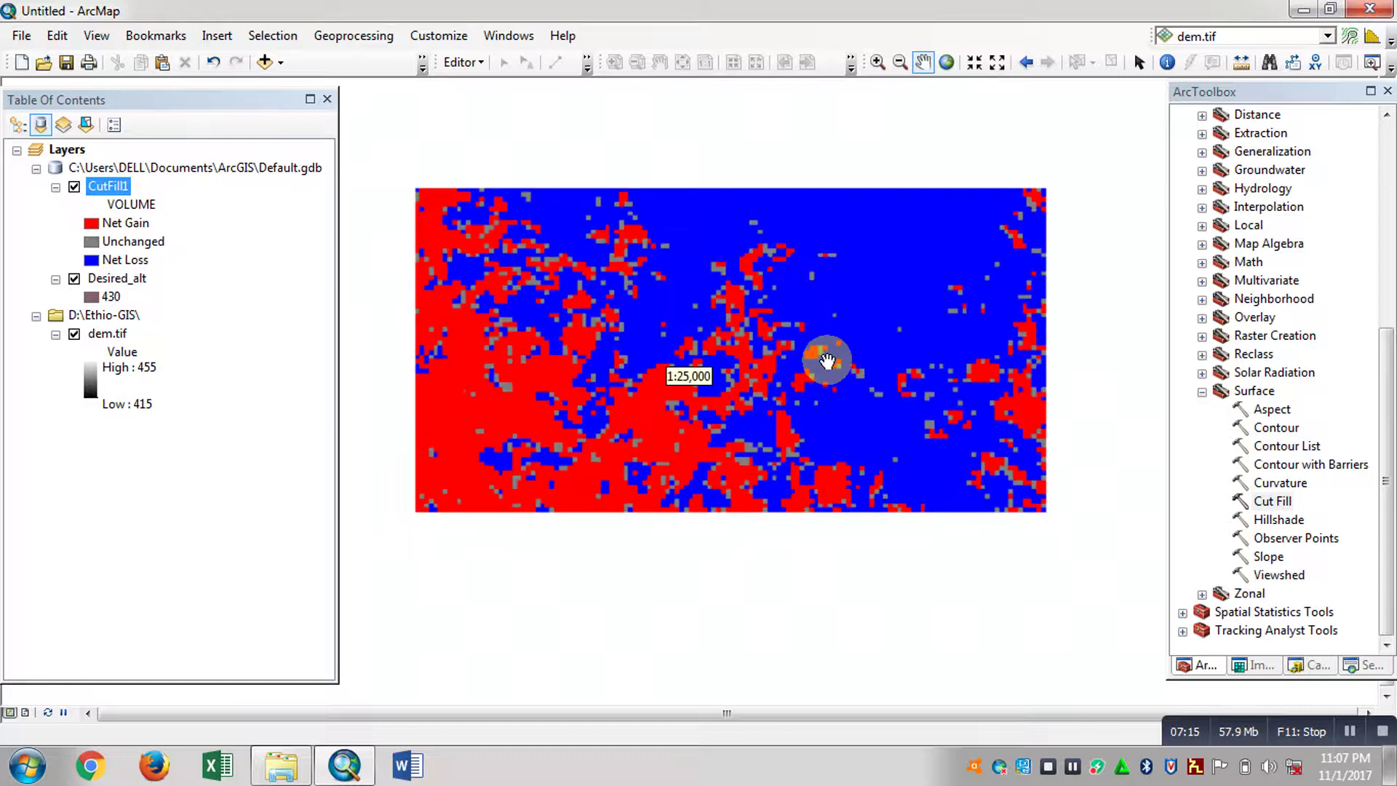